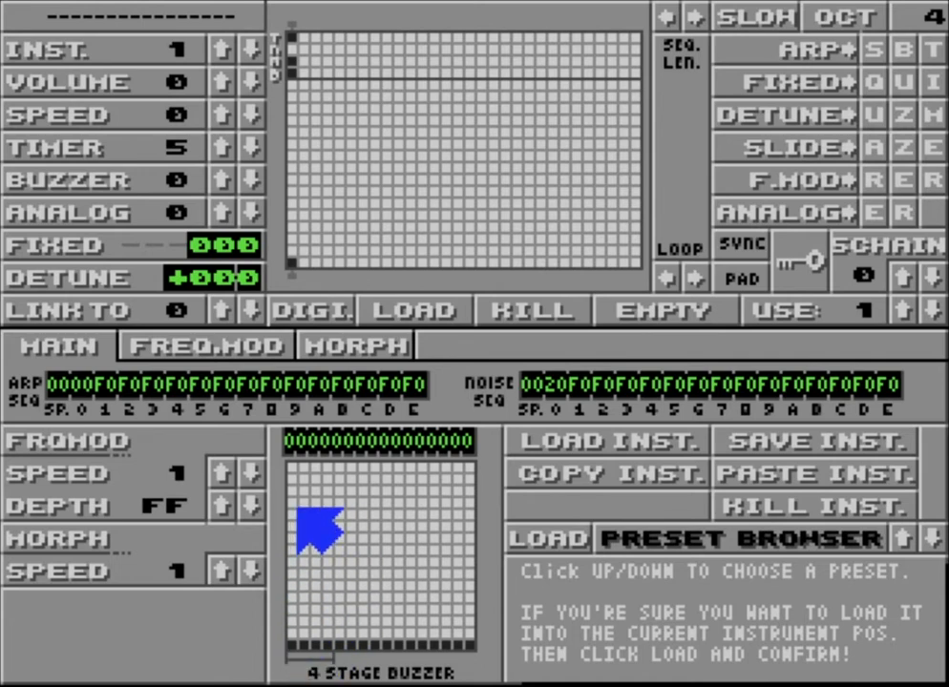
Draw value A across the first four steps of the 4-stage buzzer sequence.
mouse_move(298, 509)
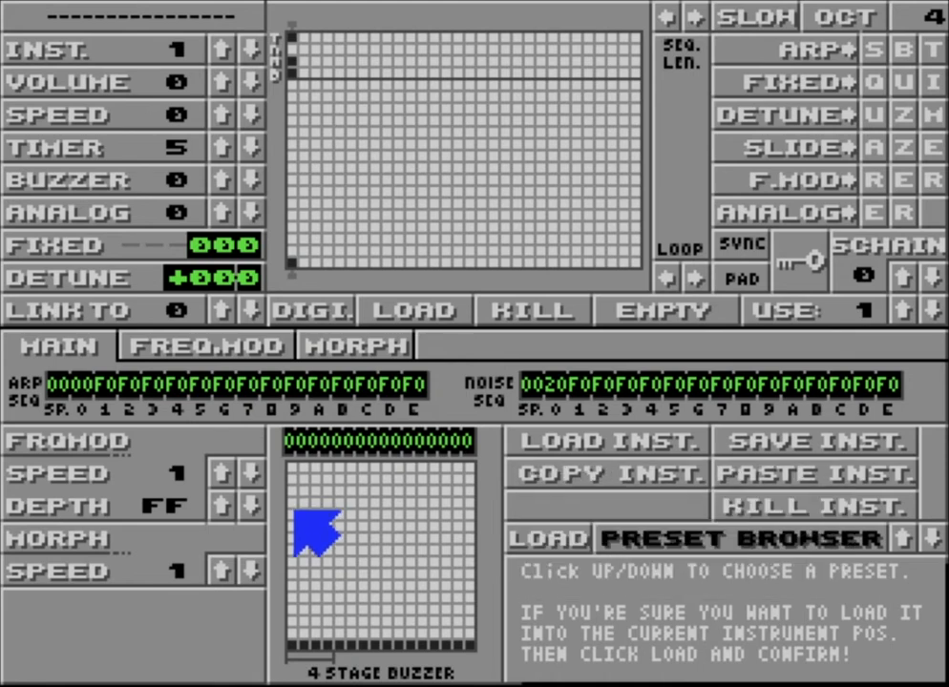
click(292, 517)
drag(291, 517, 321, 524)
mouse_move(326, 523)
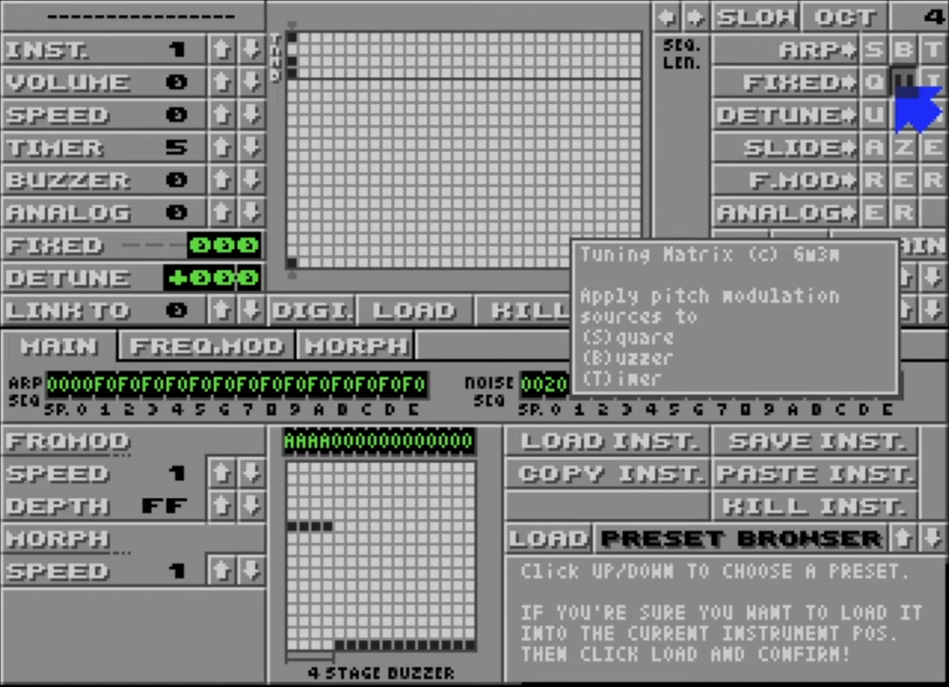
Set the instrument's fixed frequency to 010 and lower the keyboard octave to 1.
click(225, 246)
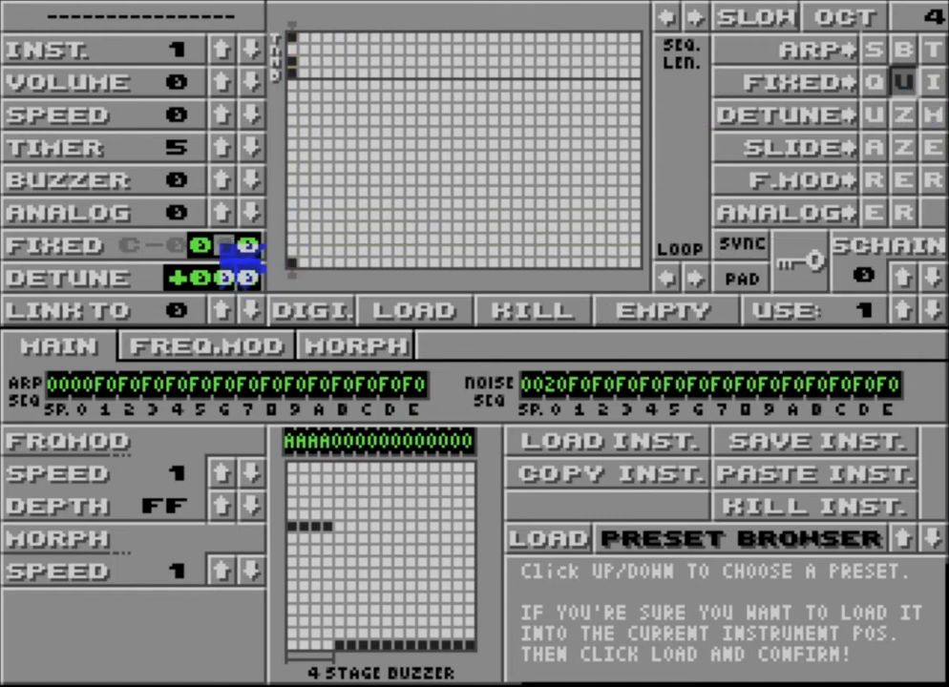
text(1)
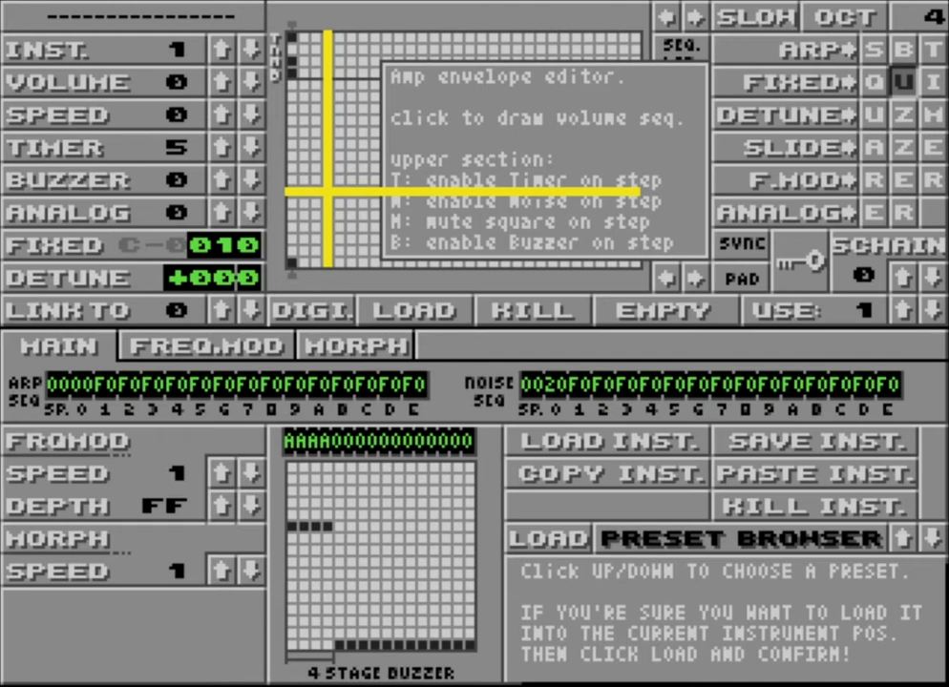
right_click(866, 17)
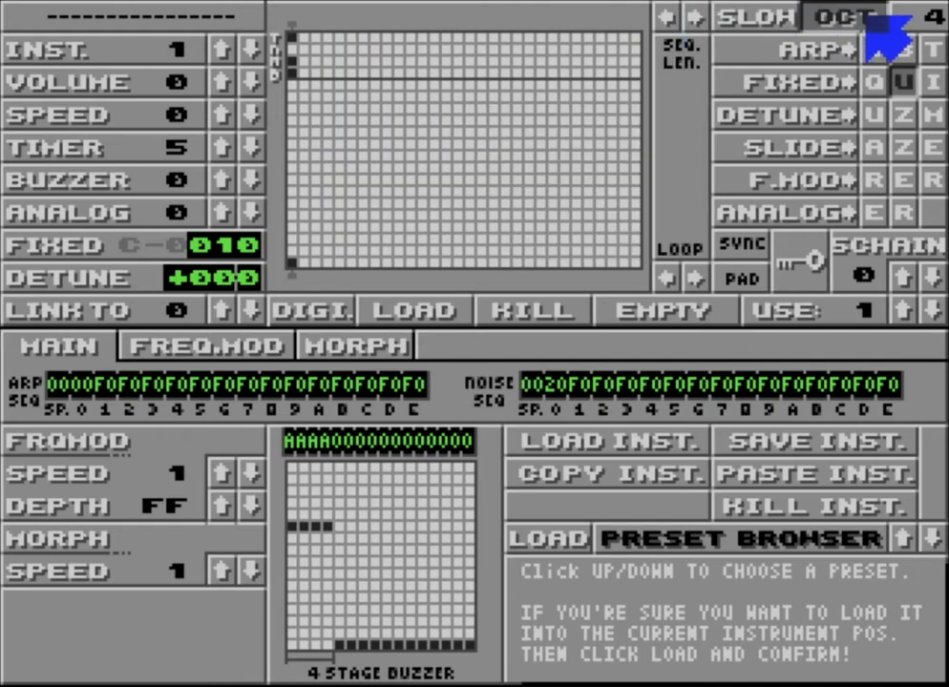
right_click(866, 17)
right_click(866, 17)
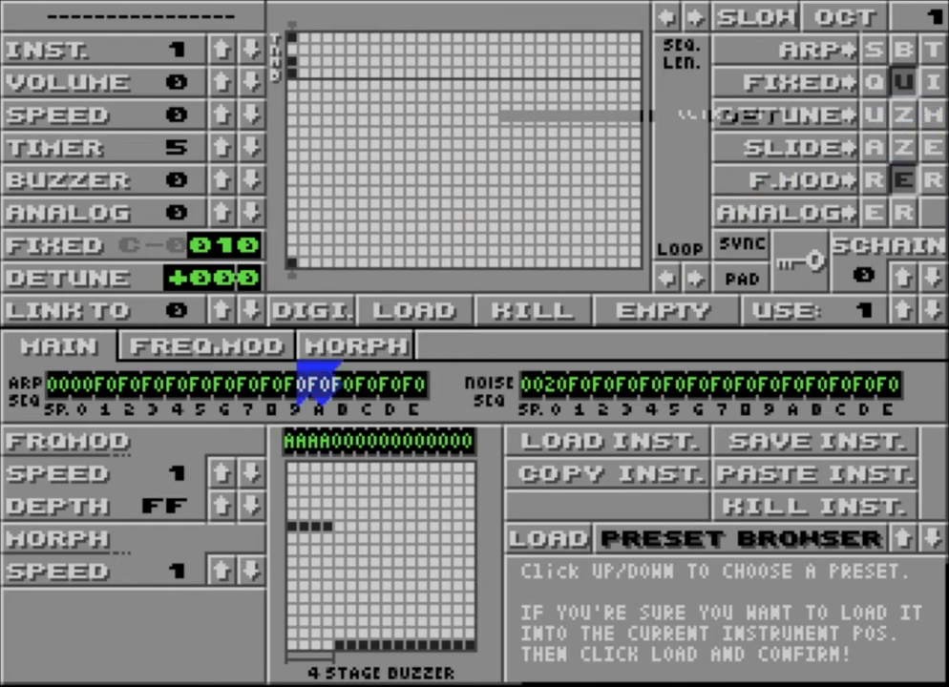
Turn on looping for the frequency-modulation waveform, with depth FF and amplitude CF.
click(252, 348)
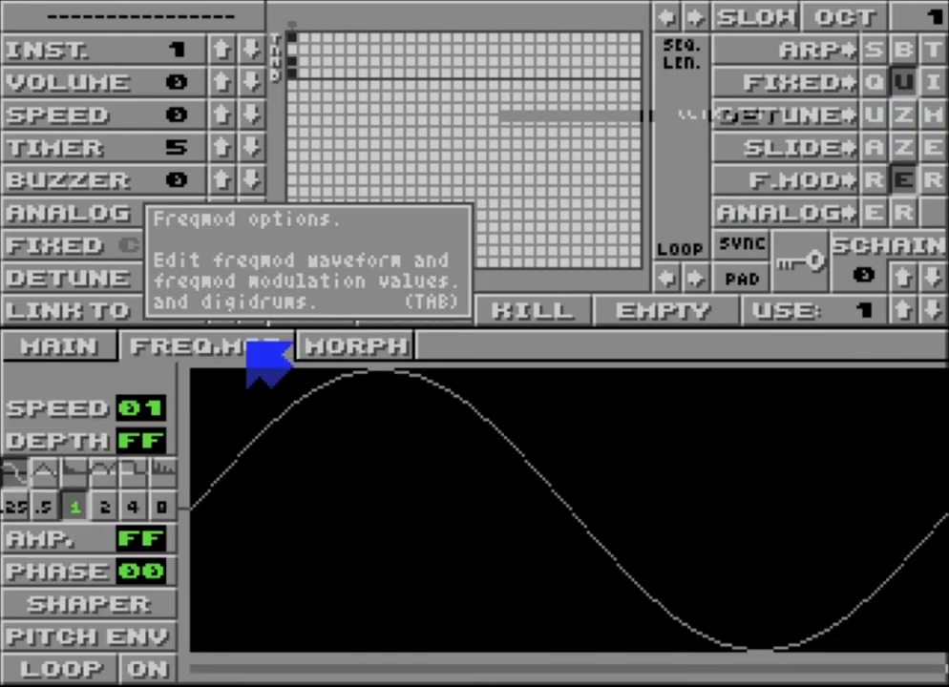
click(140, 669)
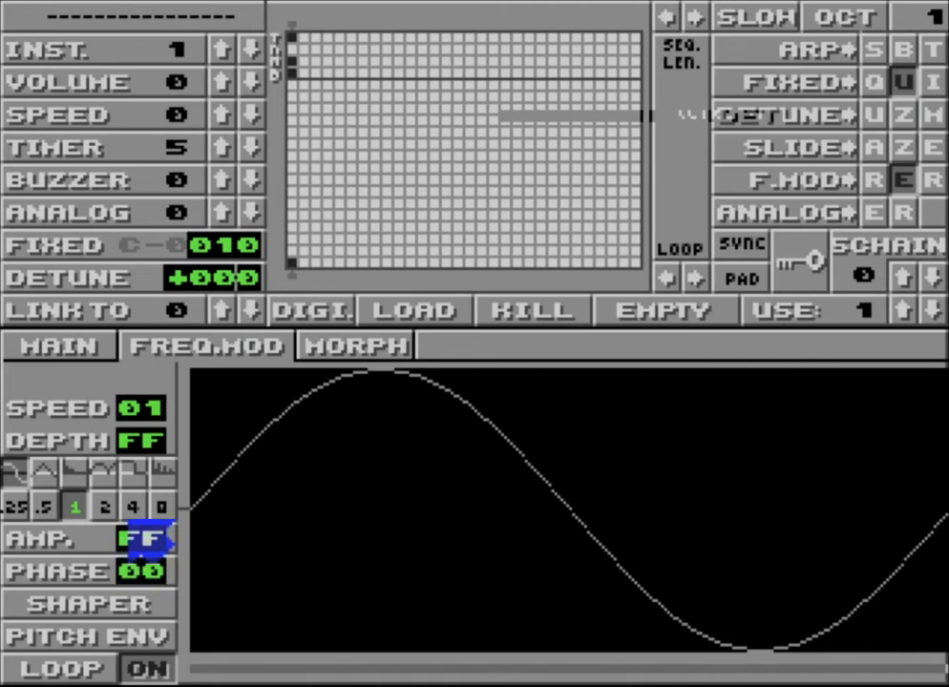
click(129, 441)
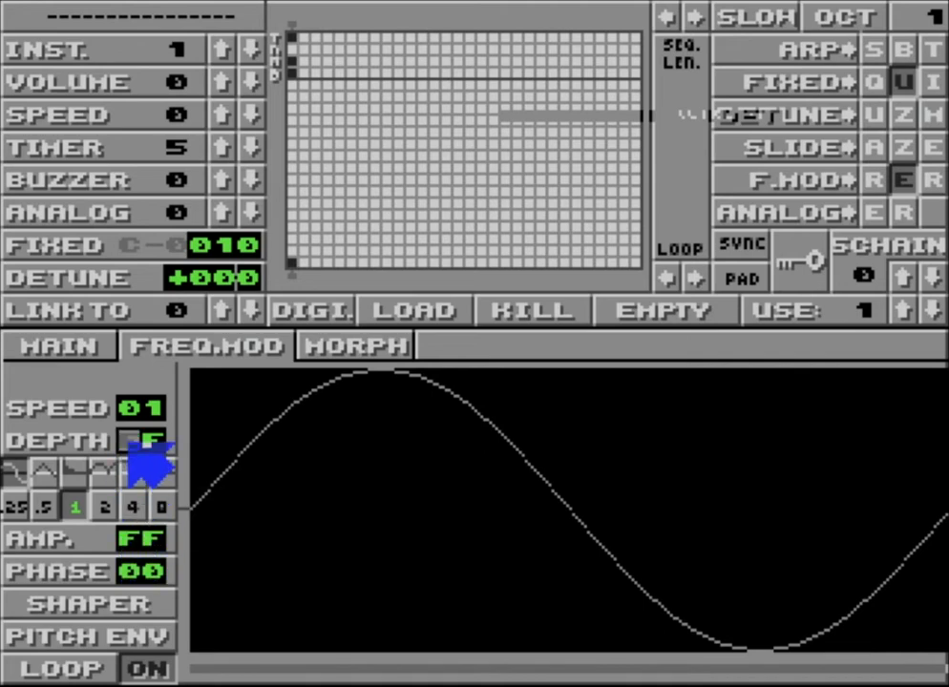
text(00)
text(FF)
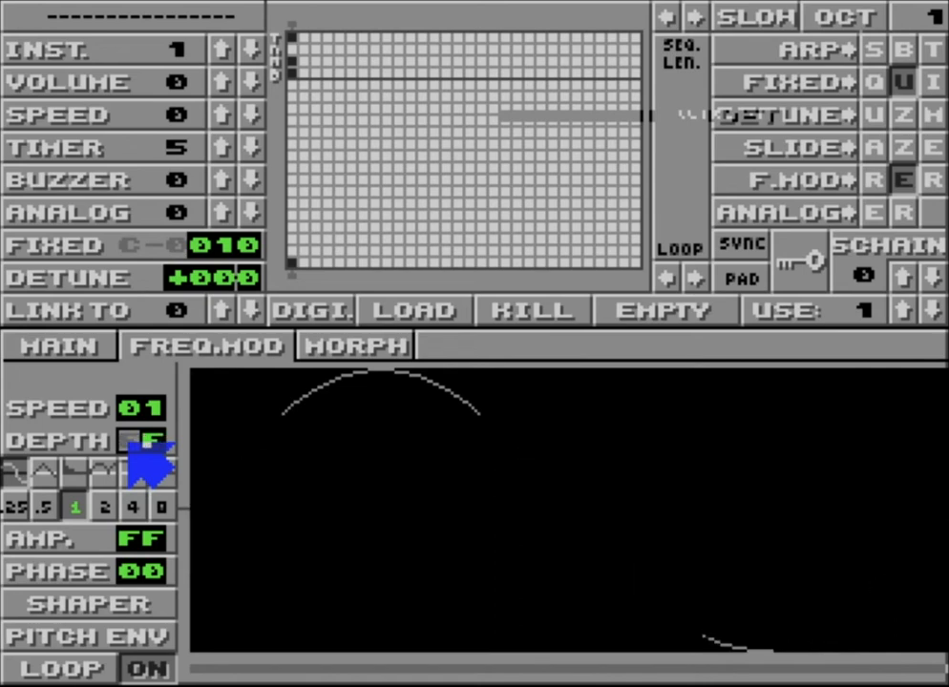
click(151, 544)
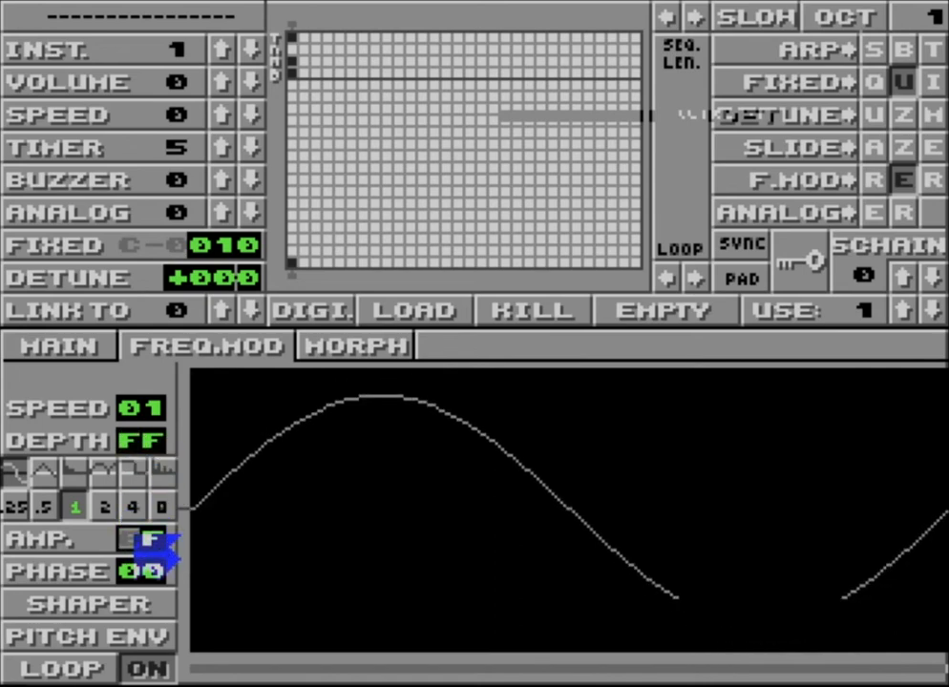
key(Up)
key(Up)
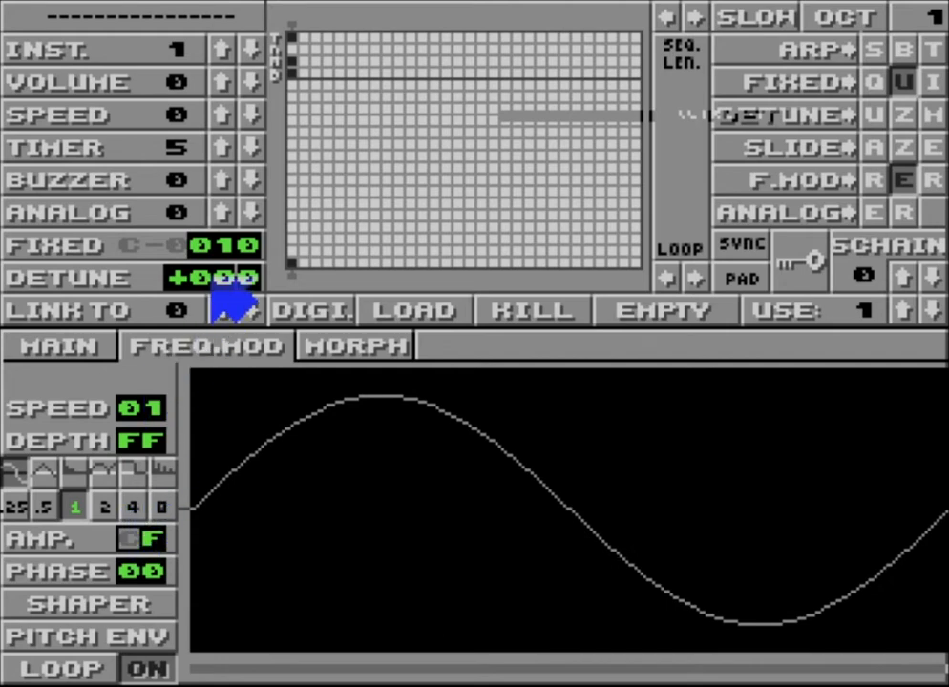
Set the fixed frequency to 040, the sine waveform's multiplier to 2 and its amplitude to 5F.
click(229, 247)
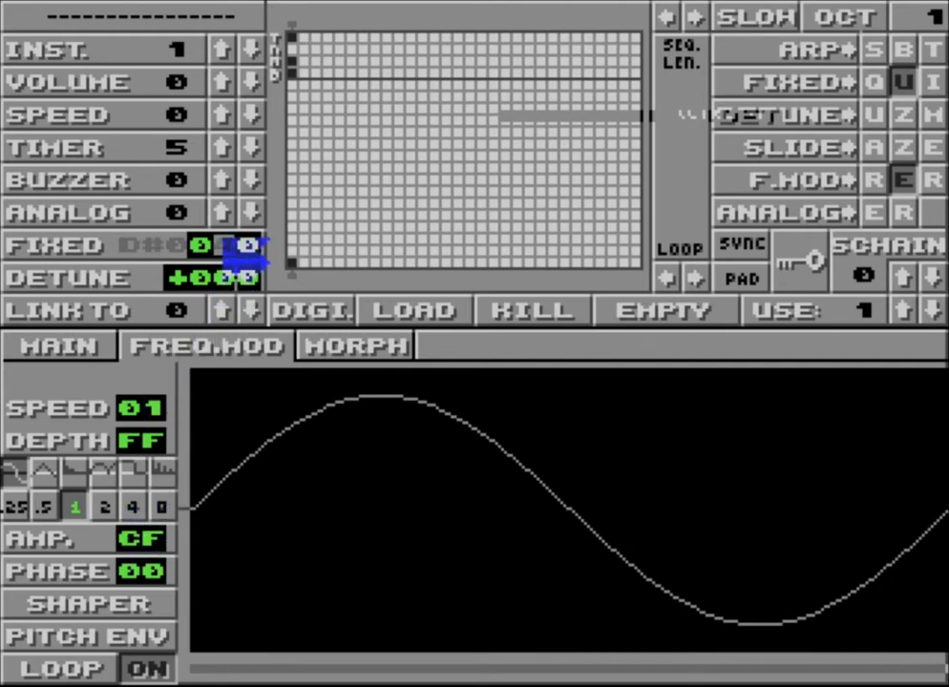
text(4)
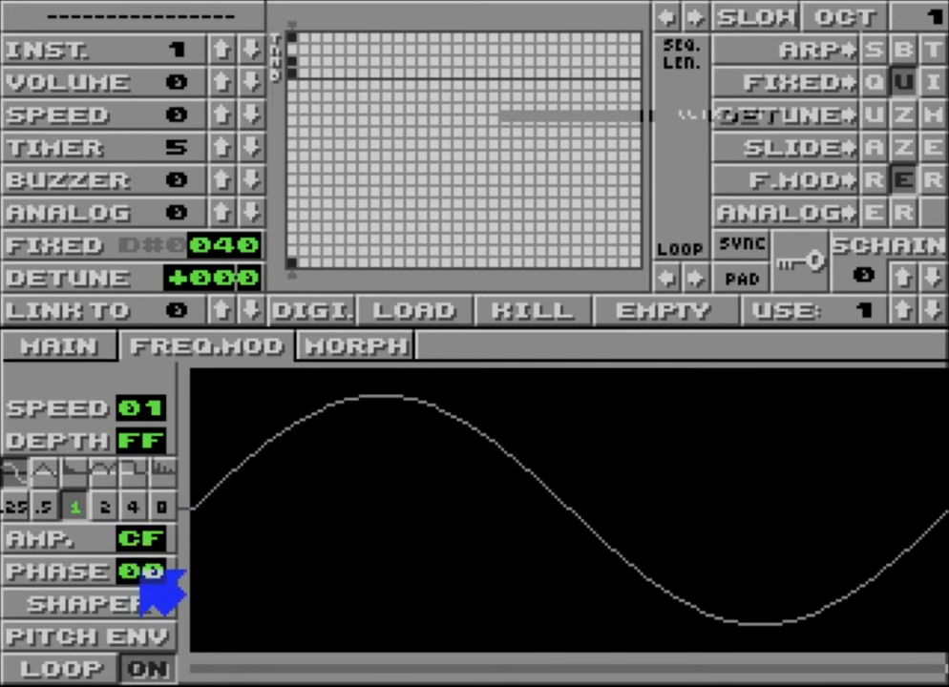
click(104, 504)
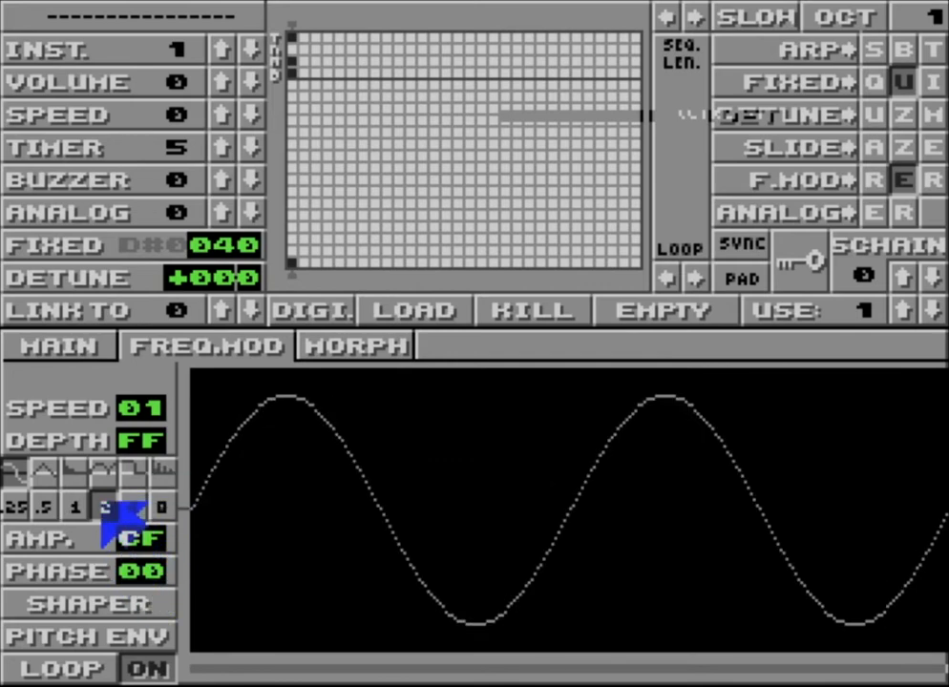
right_click(126, 541)
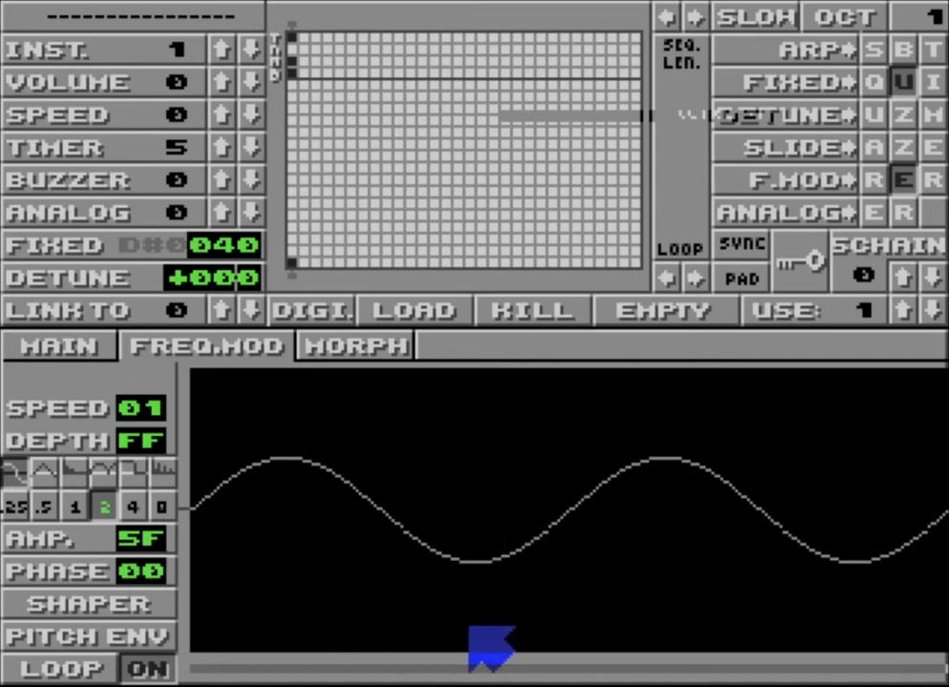
Pull the shaper's first point near zero, raise the pitch envelope's first point, and set the waveform multiplier to 4.
click(118, 605)
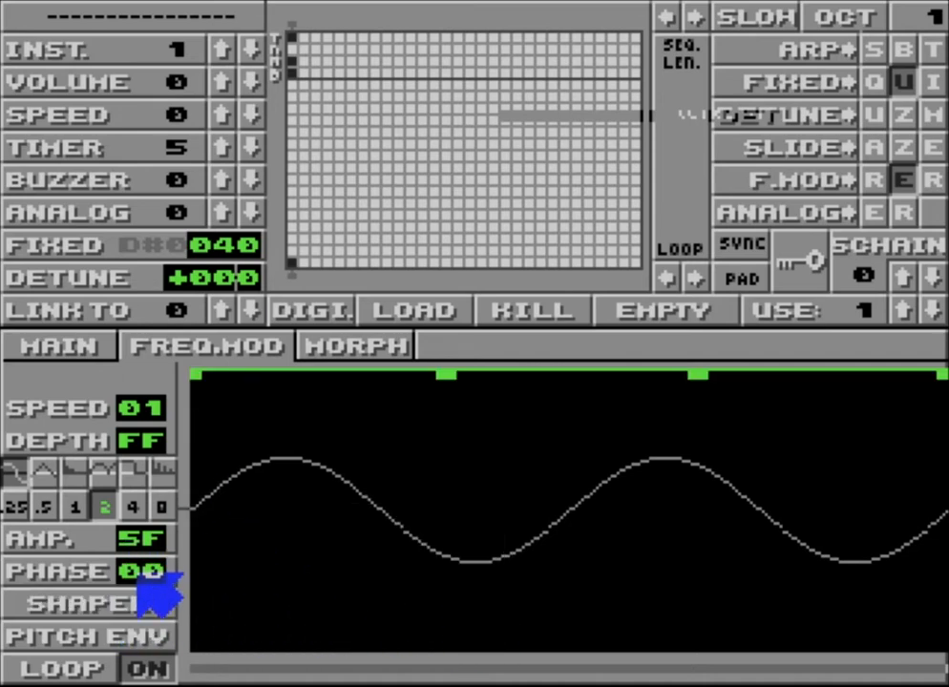
drag(208, 514, 219, 619)
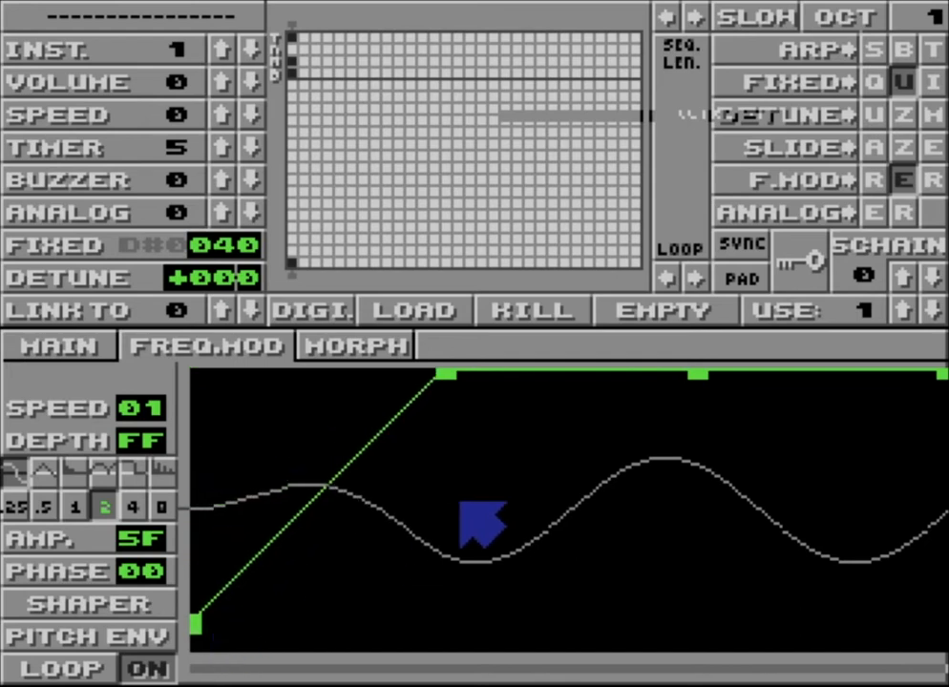
click(113, 638)
drag(201, 508, 206, 417)
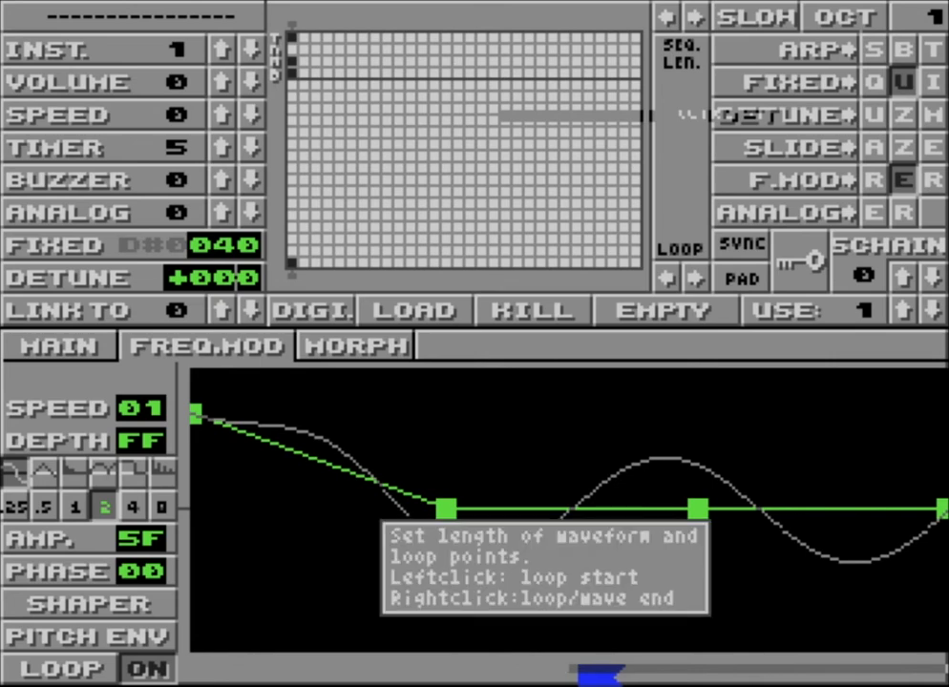
click(133, 507)
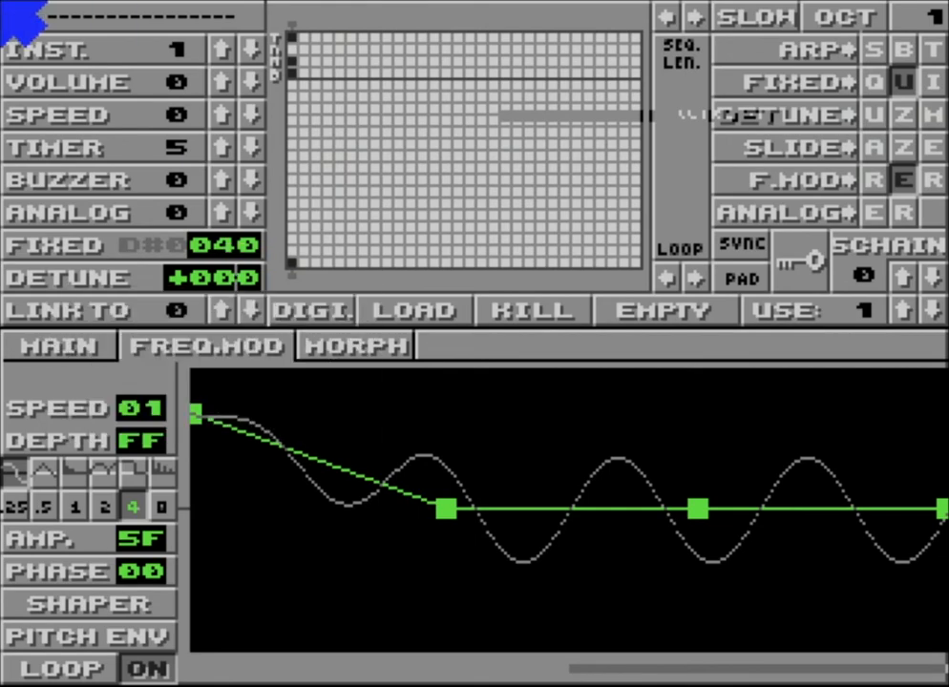
Return to the pattern editor and clear all the notes from the pattern.
key(Escape)
key(Up)
key(Up)
key(Up)
key(Up)
key(Up)
key(Up)
key(Up)
key(Up)
key(Up)
key(Up)
key(Up)
key(Up)
key(Up)
key(Up)
key(Up)
key(Up)
key(Up)
key(Up)
key(Up)
key(Up)
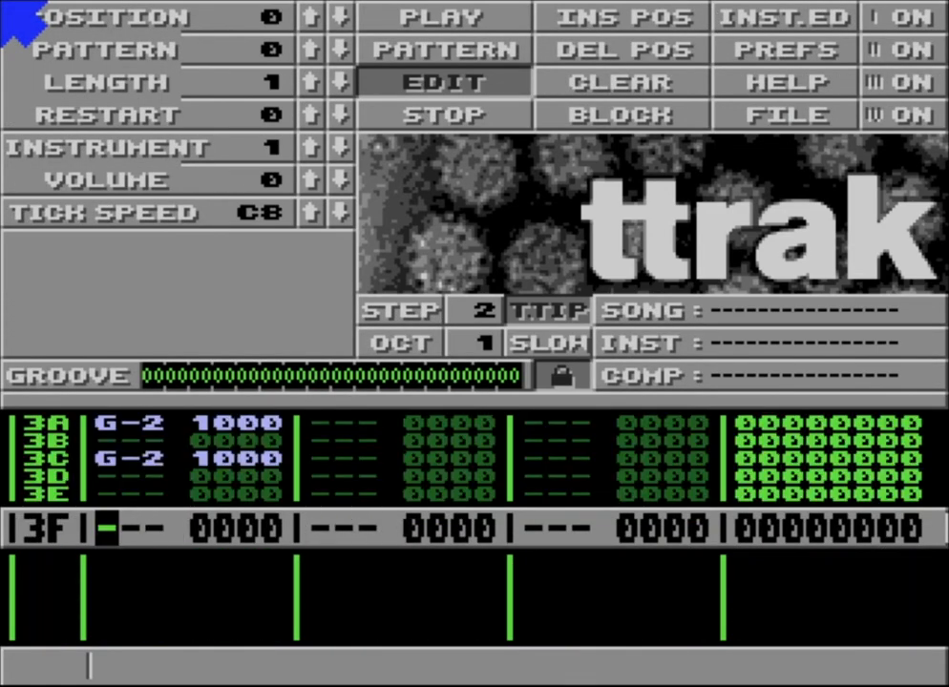
key(ctrl+a)
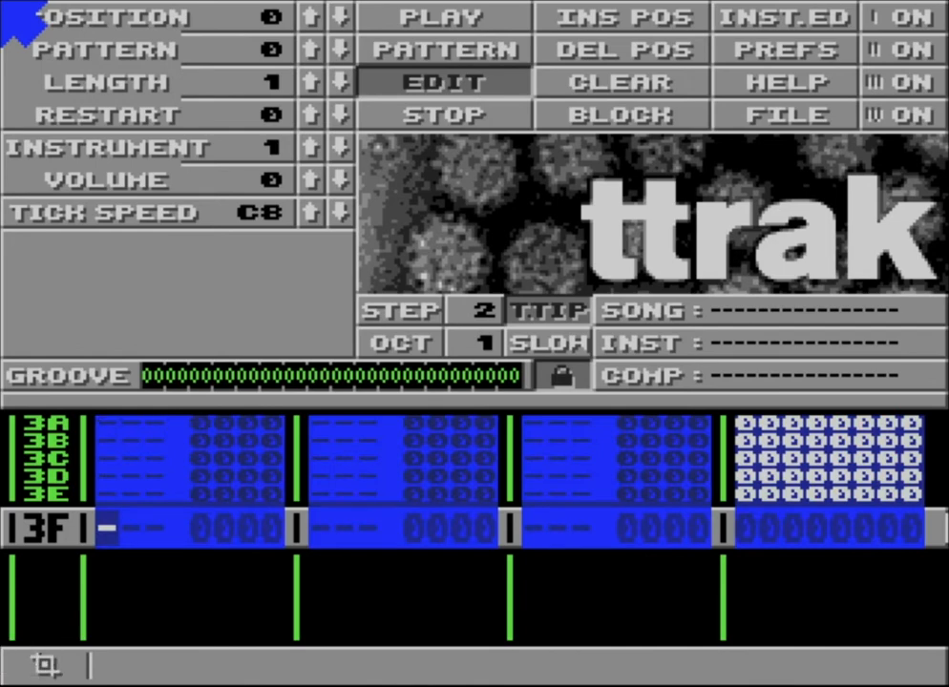
Set the edit step to 4 and enter F-2, G-2, C-3, B-2, B-2, C-3, D-3 in the first channel from row 00.
key(Down)
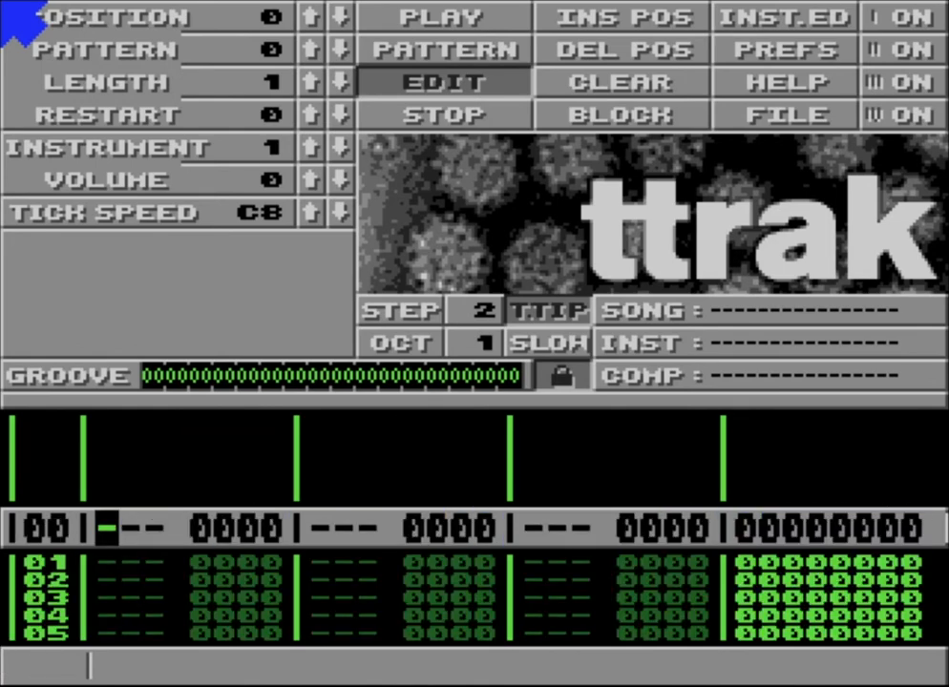
key(ctrl+4)
key(r)
key(t)
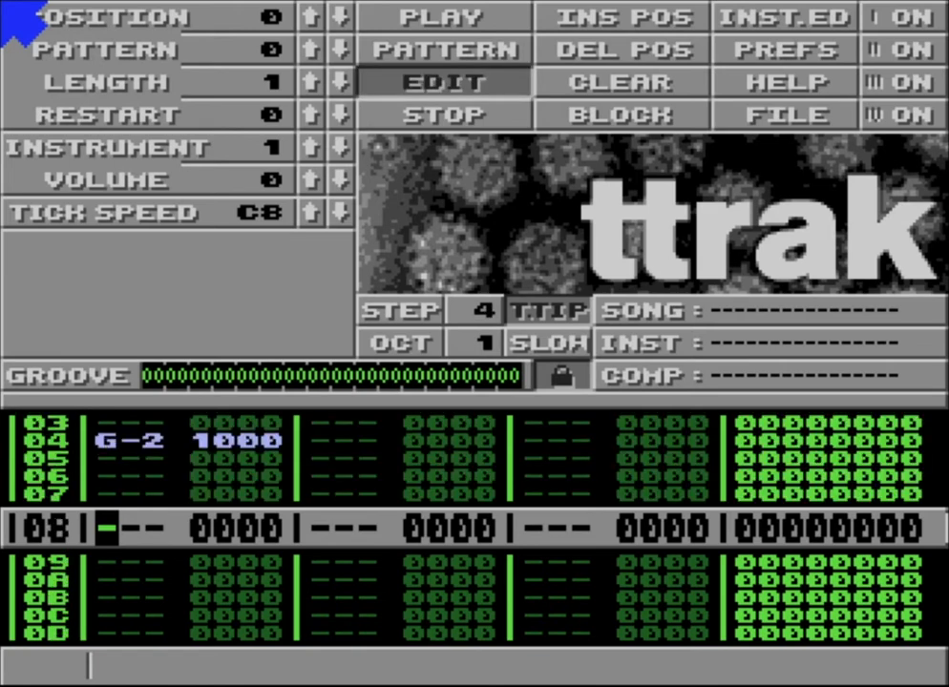
key(i)
key(u)
key(u)
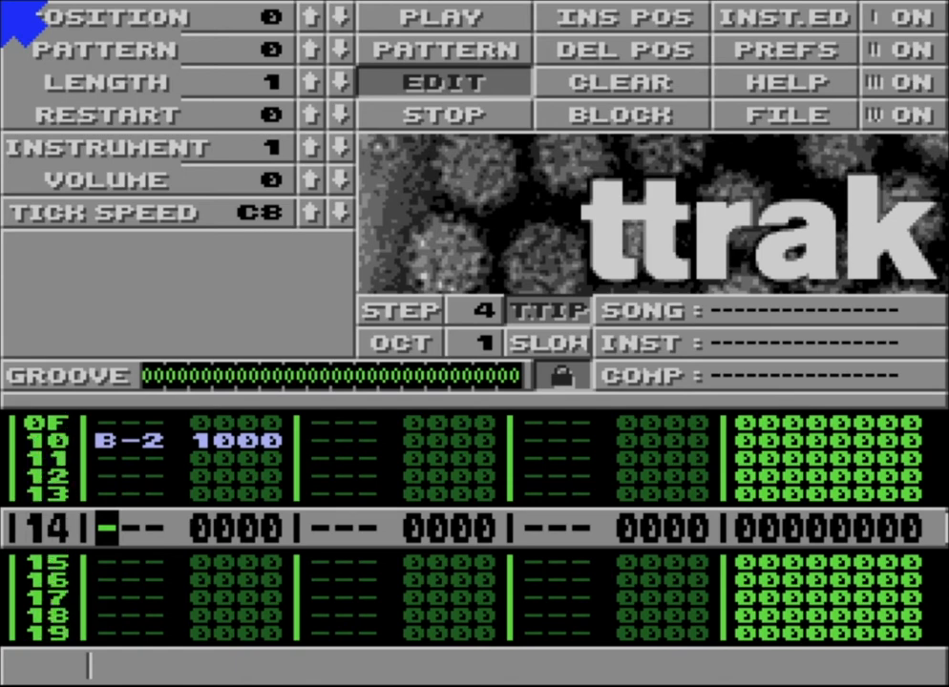
key(i)
key(o)
Continue the first channel from row 1C with F-1, A-1, A-1, A-1, B-1, B-1, A-1, G-1, G-1, and play the song.
key(v)
key(n)
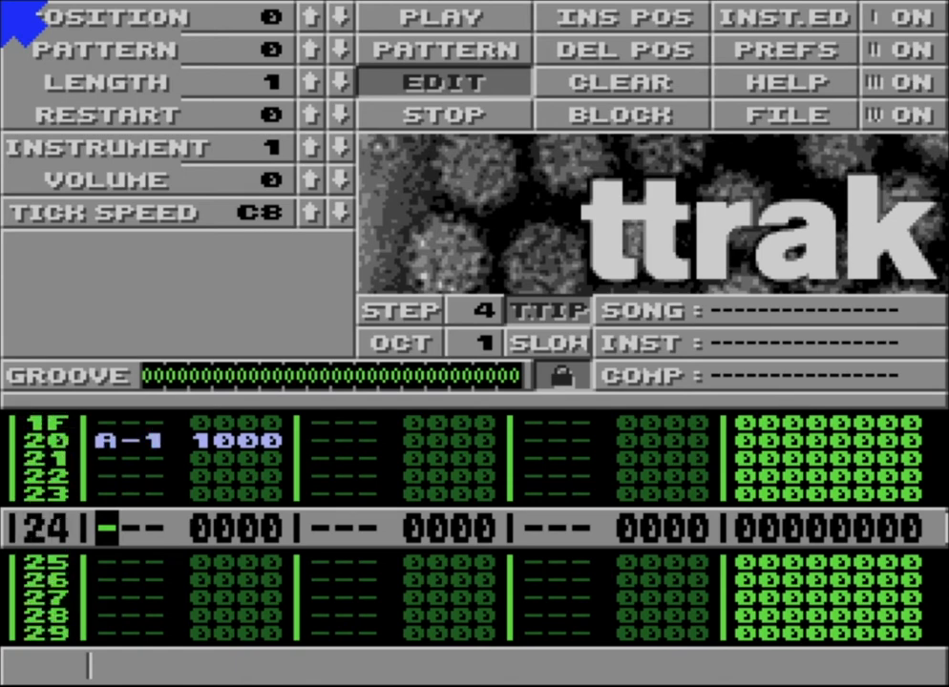
key(n)
key(n)
key(m)
key(m)
key(n)
key(b)
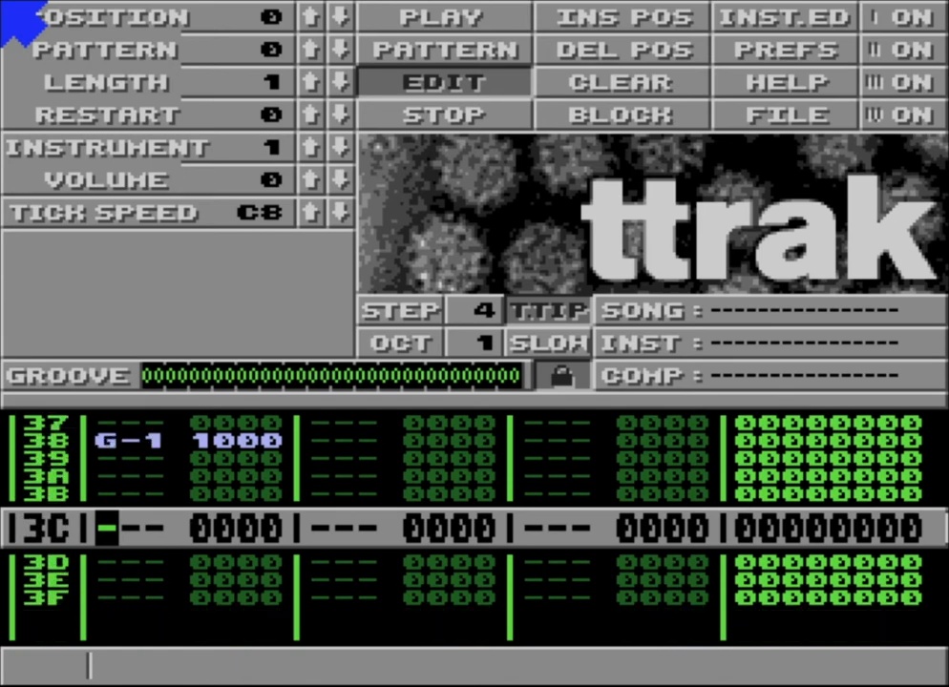
key(b)
key(Alt_R)
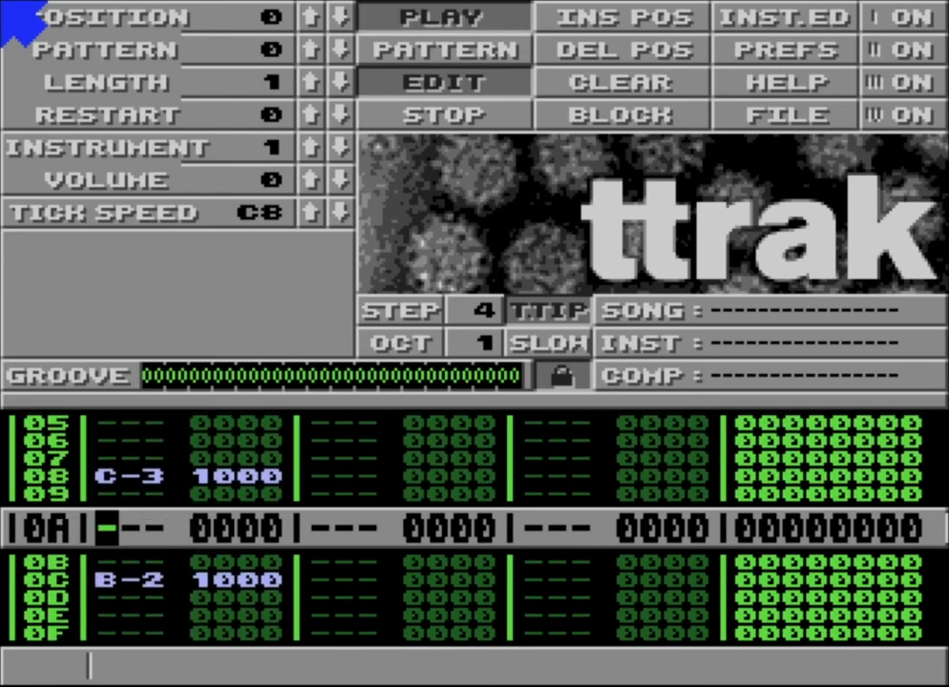
In the instrument editor, set the first four steps of the 4-stage buzzer sequence to C.
click(740, 14)
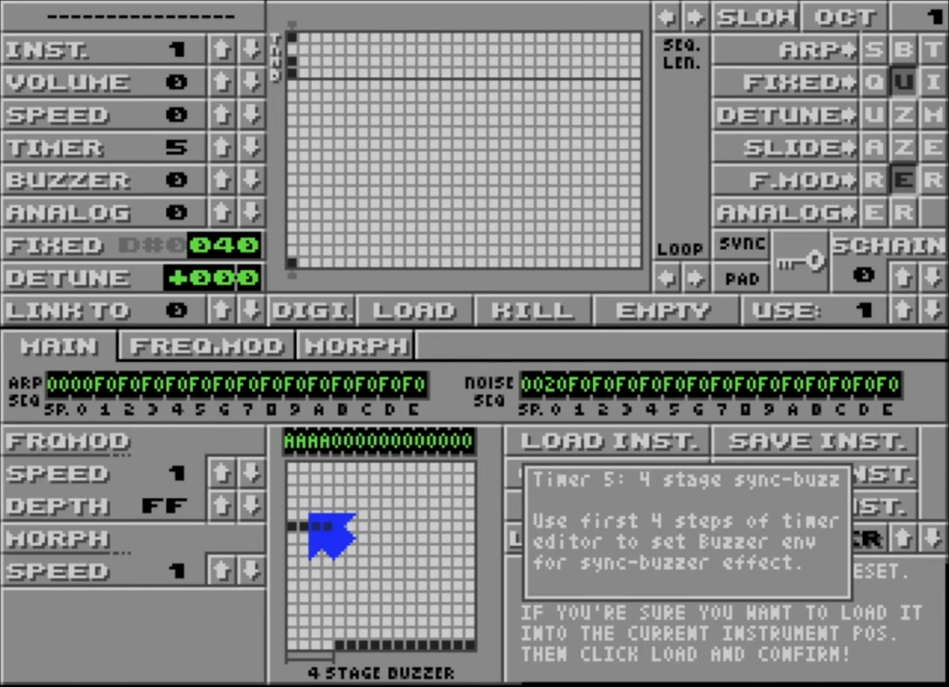
click(302, 515)
click(315, 516)
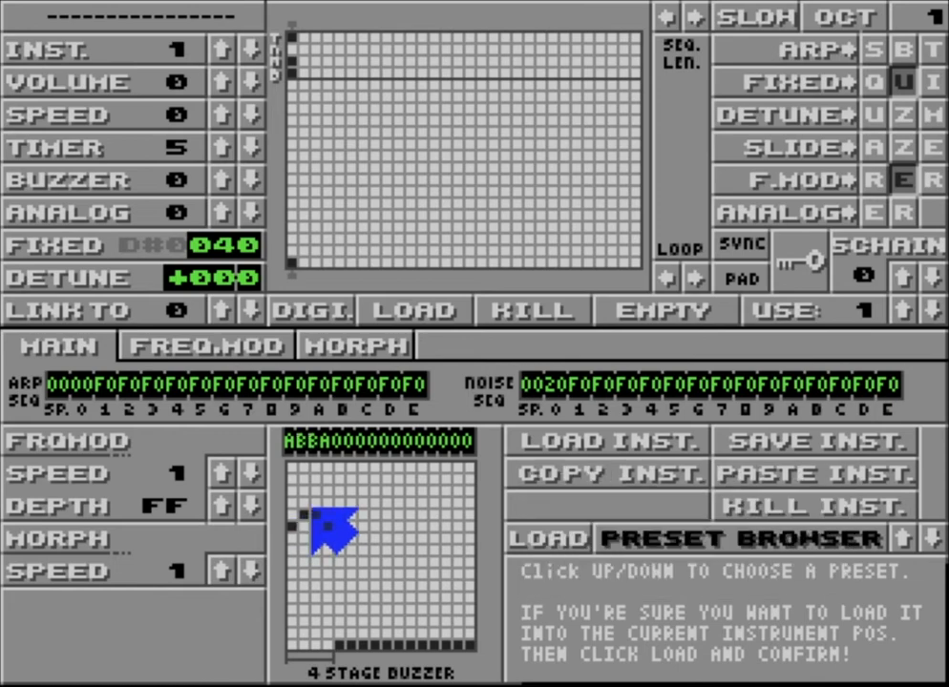
click(316, 504)
click(328, 503)
click(329, 512)
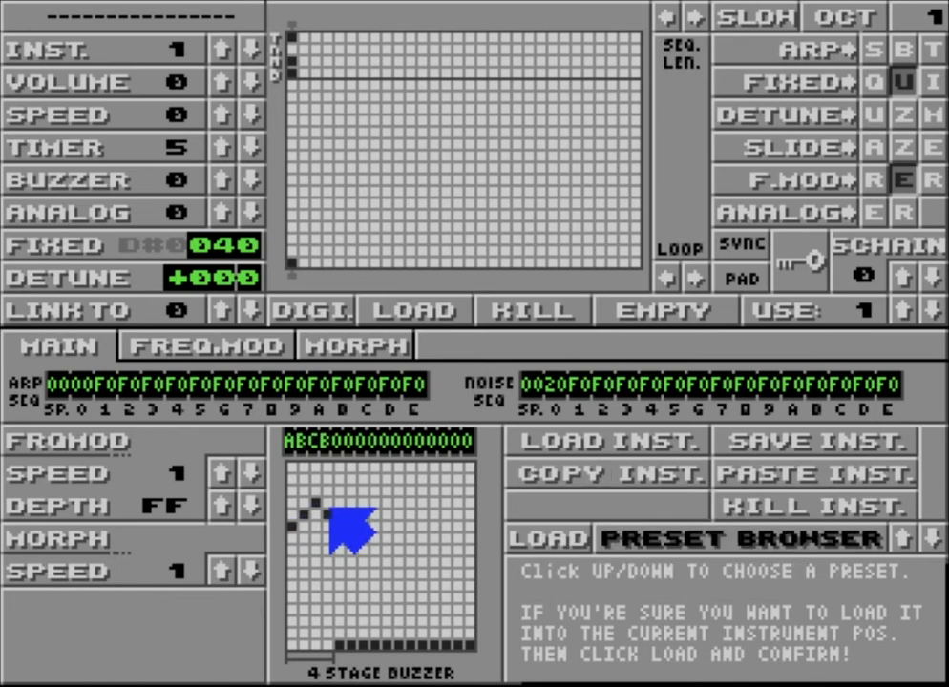
click(303, 503)
click(292, 502)
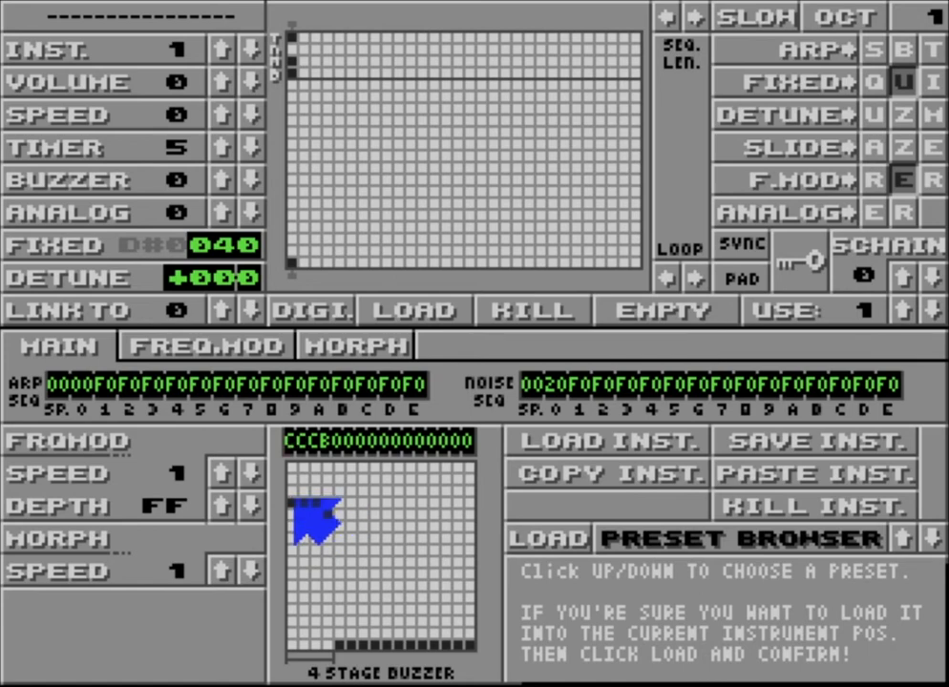
click(322, 503)
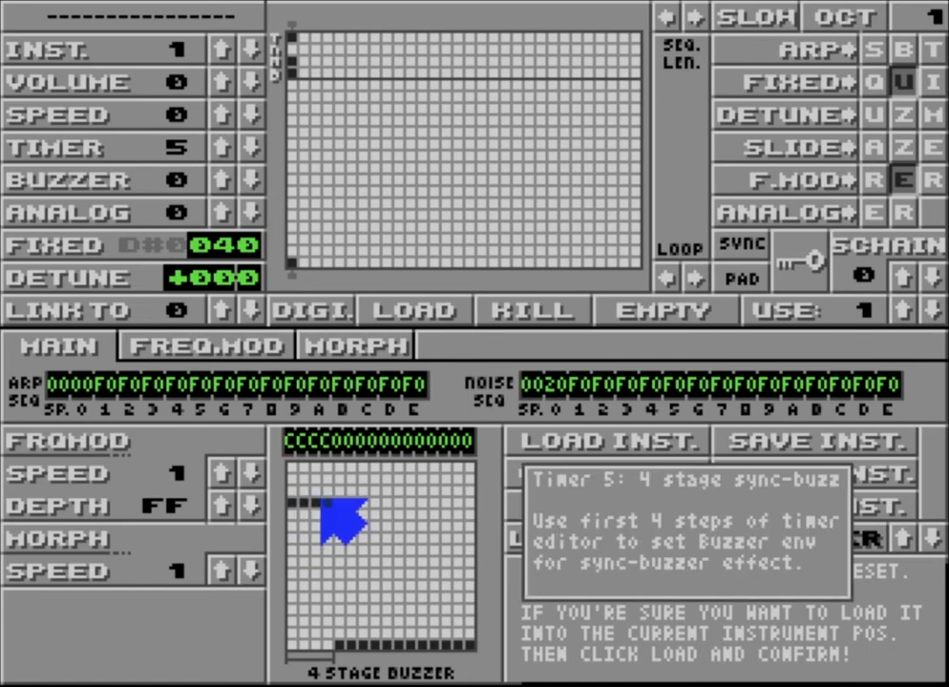
Try different fixed frequencies for the instrument while the song plays, and set 030.
click(224, 246)
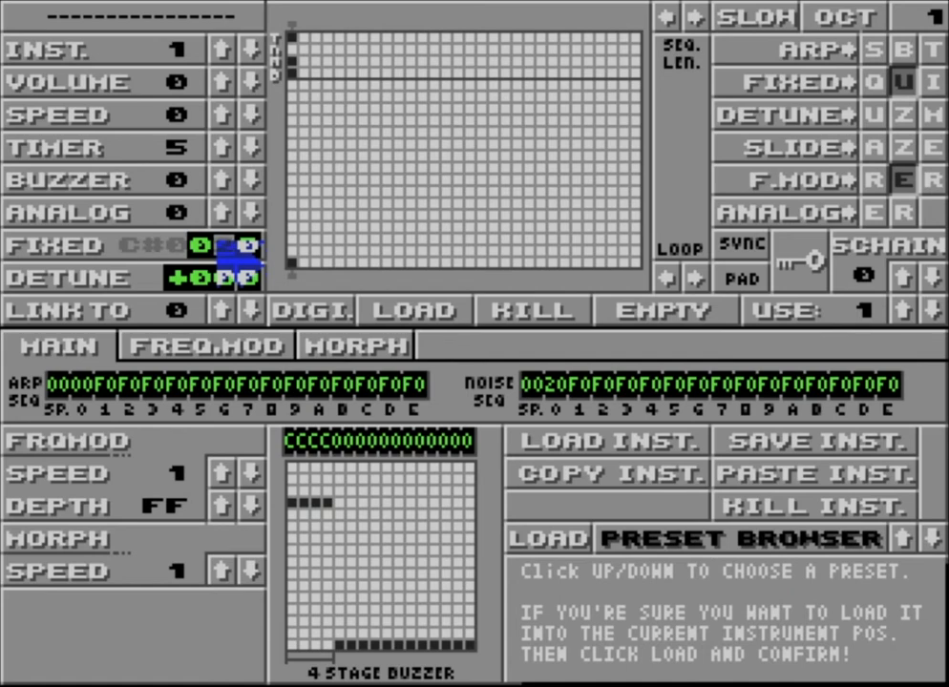
right_click(222, 246)
click(221, 245)
click(221, 245)
click(221, 245)
click(221, 245)
click(221, 245)
right_click(222, 245)
key(Up)
key(Down)
key(Down)
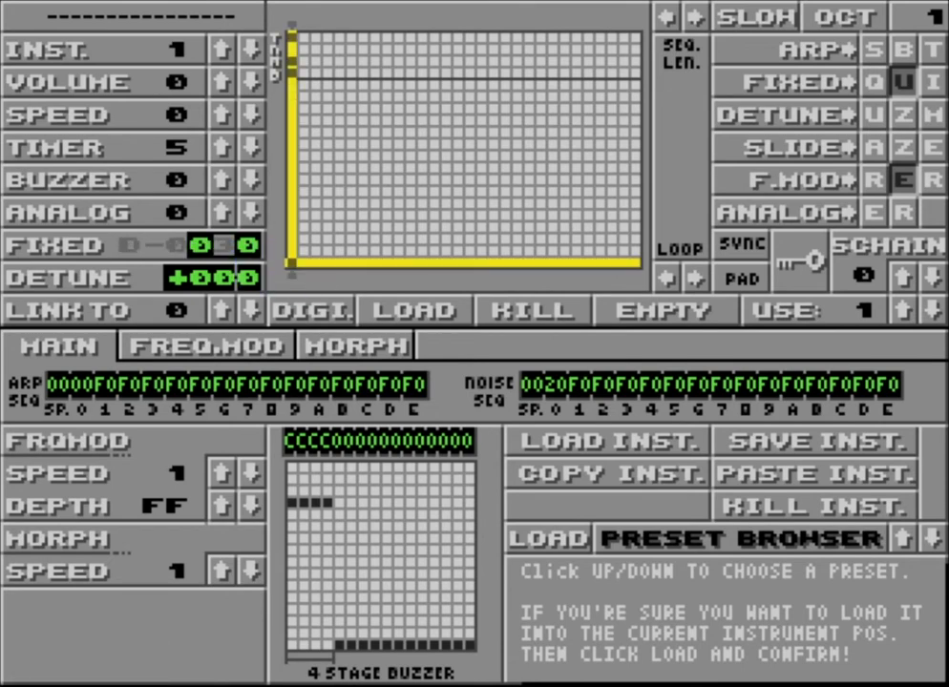
Set the first four steps of the 4-stage buzzer sequence to D.
click(299, 489)
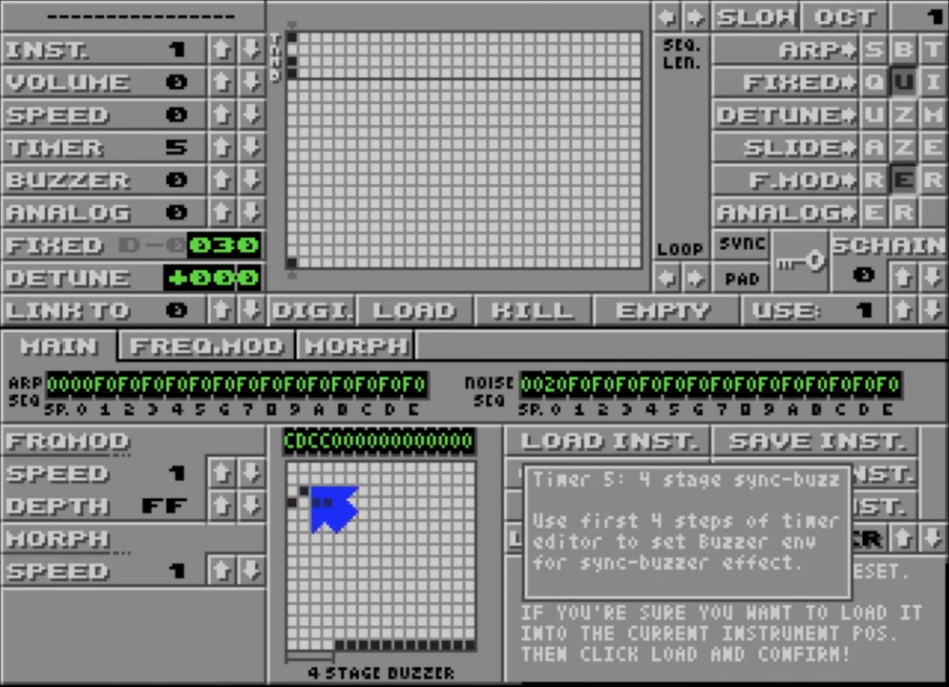
click(313, 490)
click(325, 489)
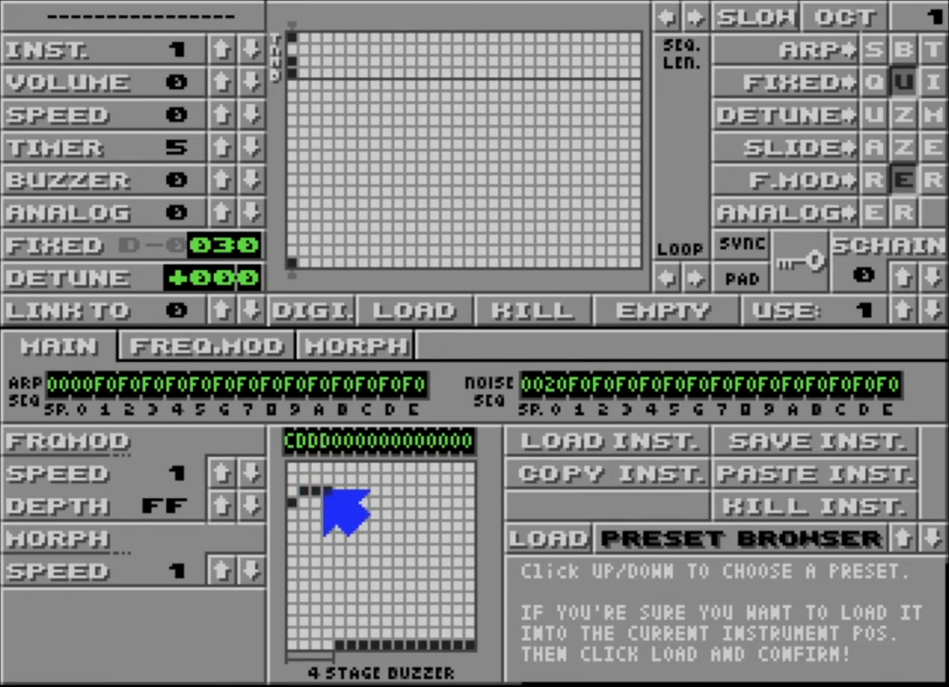
click(291, 490)
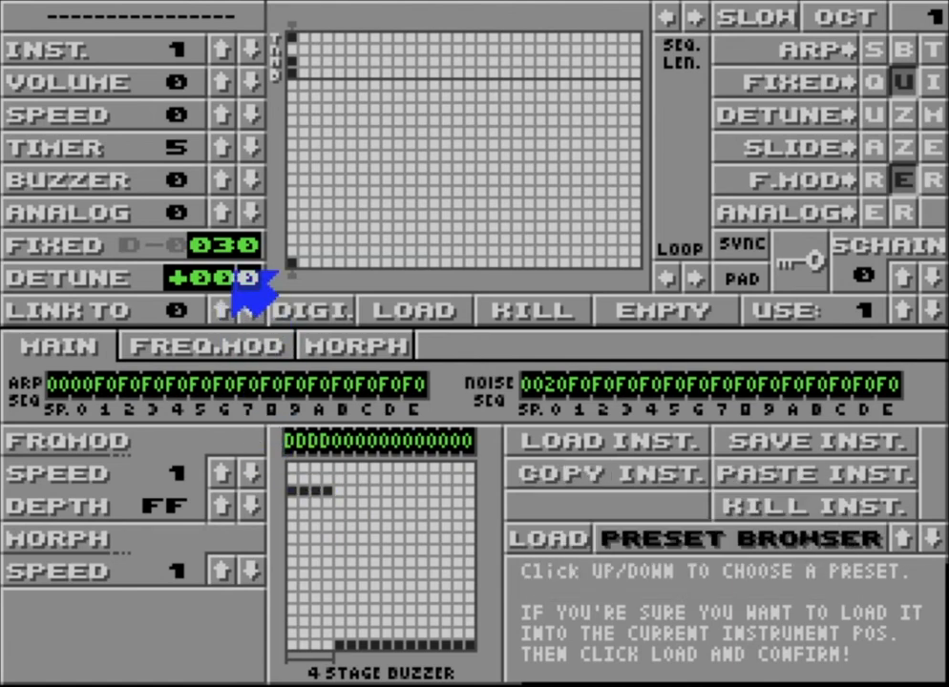
Try higher fixed frequencies for the instrument and set 140.
click(216, 241)
click(217, 245)
click(217, 244)
click(217, 245)
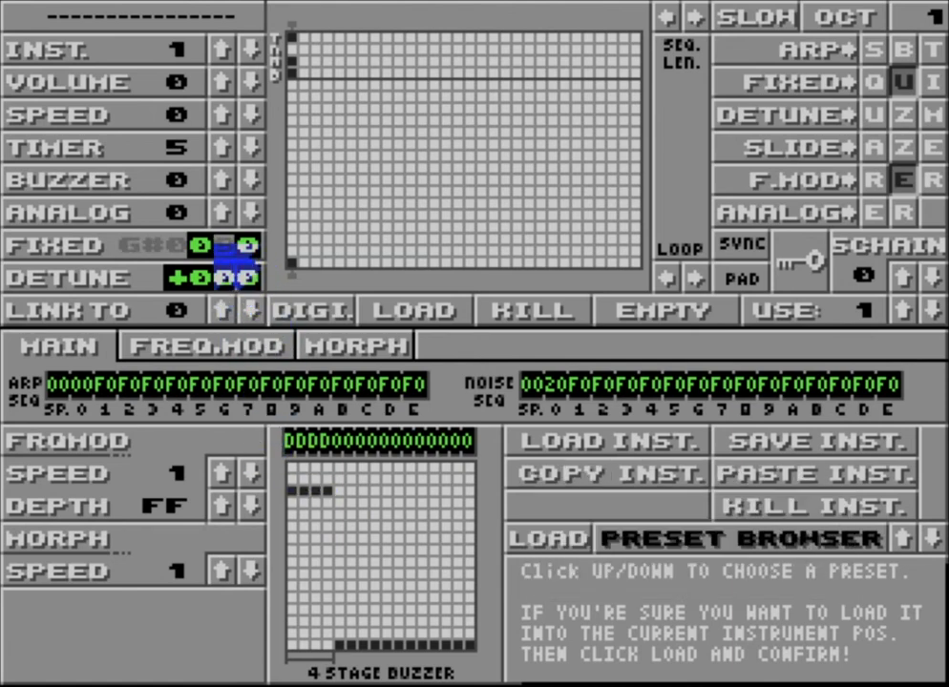
click(217, 244)
click(217, 244)
click(217, 244)
click(217, 244)
click(217, 244)
click(216, 245)
click(216, 244)
click(217, 245)
click(217, 244)
click(217, 244)
click(217, 244)
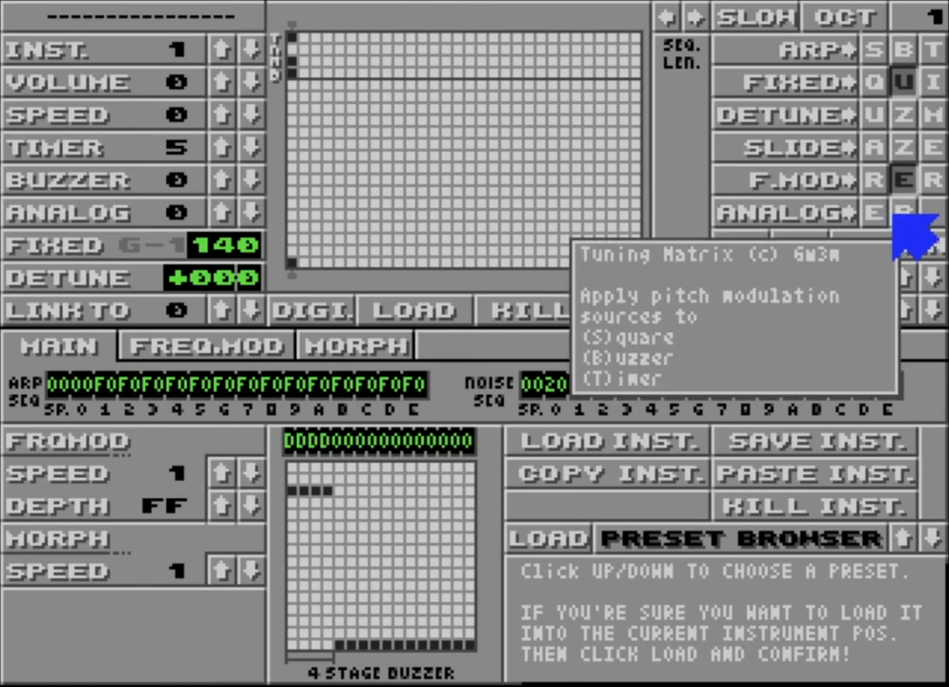
Apply analog modulation to the buzzer in the tuning matrix and raise the instrument's analog value to 1F.
click(894, 218)
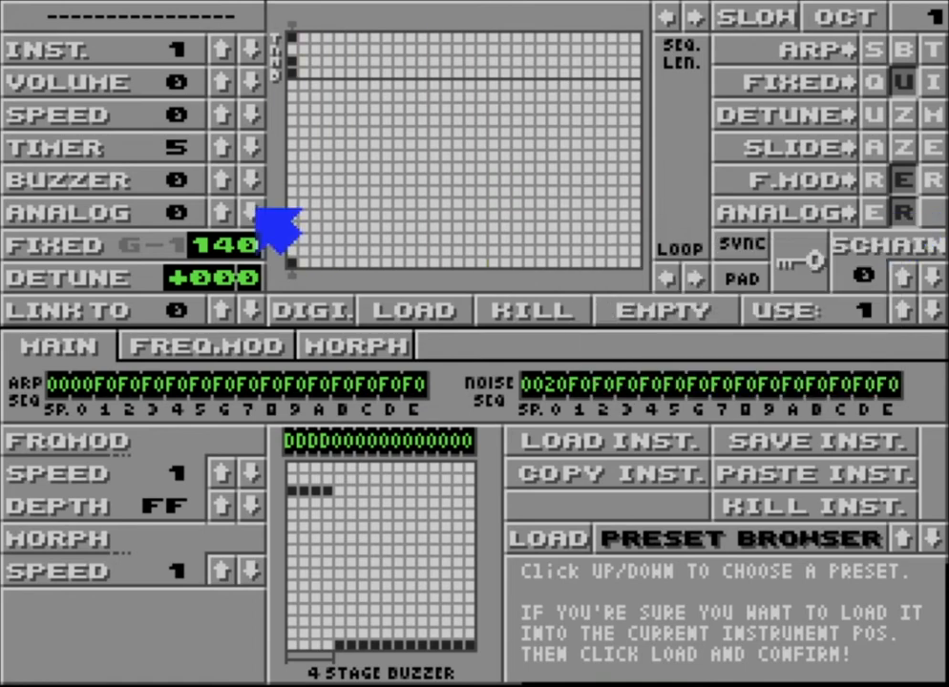
click(221, 212)
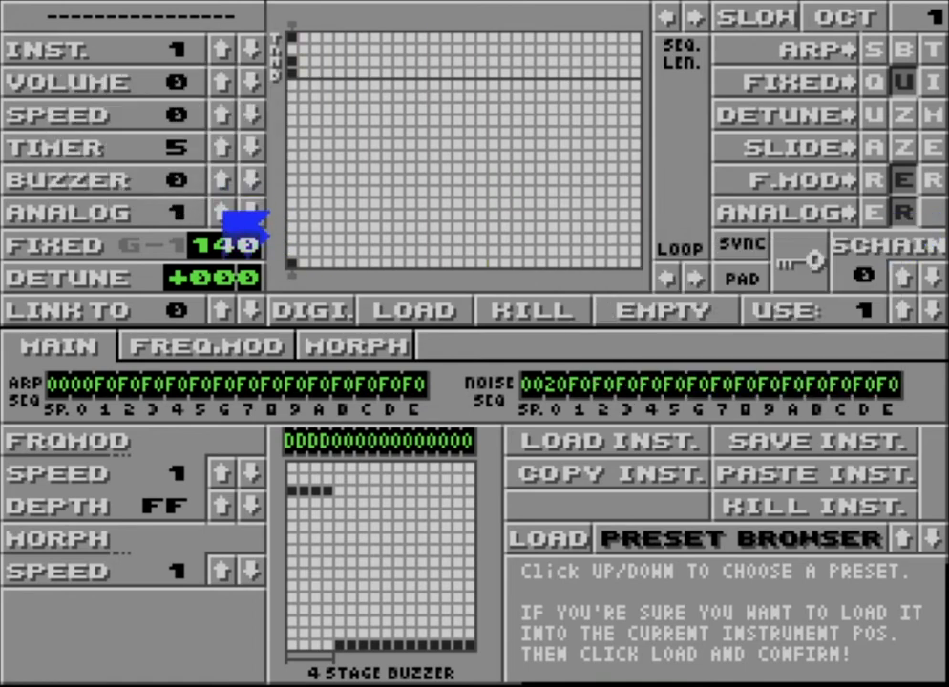
click(221, 212)
click(221, 212)
click(222, 212)
click(222, 212)
click(221, 212)
click(221, 212)
click(222, 212)
click(222, 212)
click(222, 212)
click(222, 212)
click(221, 212)
click(222, 212)
click(221, 212)
click(221, 212)
click(221, 212)
click(222, 212)
click(222, 212)
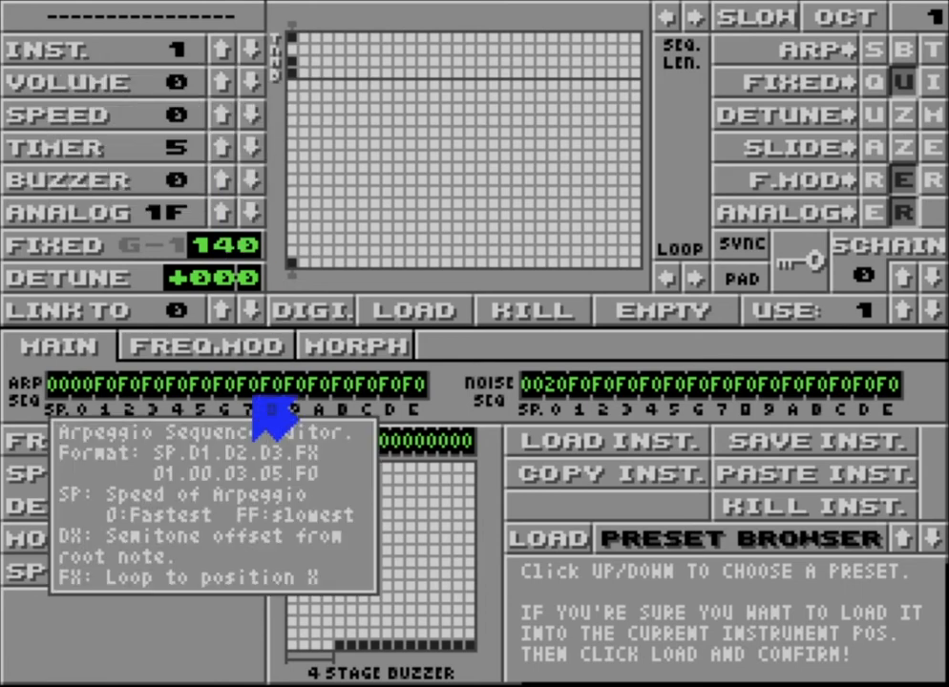
Lower the instrument's analog value to 0.
click(251, 212)
click(251, 212)
click(251, 212)
click(252, 212)
click(251, 212)
click(251, 212)
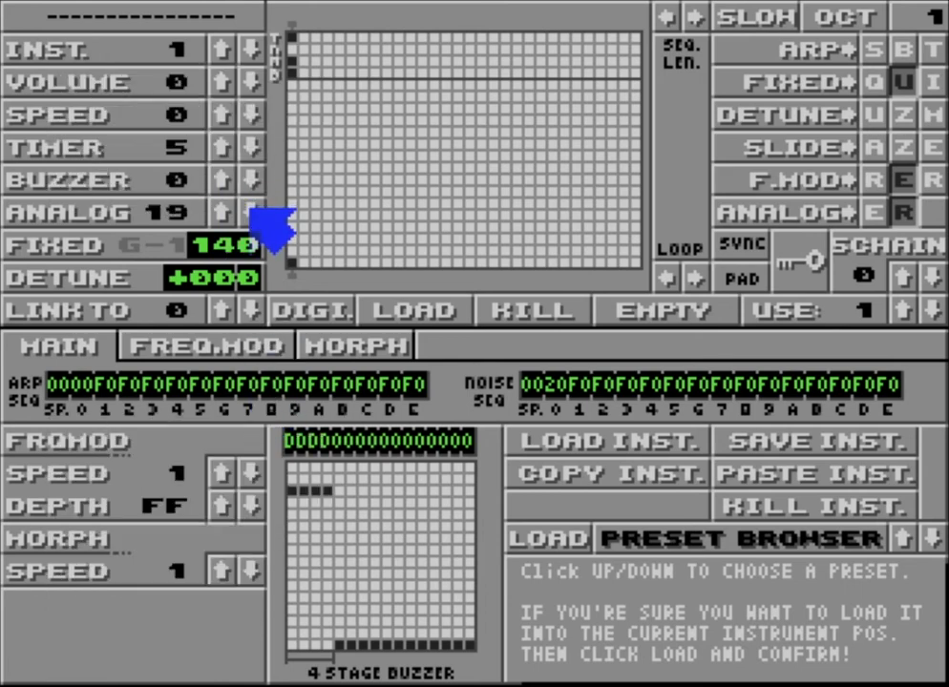
click(251, 212)
click(251, 212)
click(251, 212)
click(251, 212)
click(251, 212)
click(251, 212)
click(251, 212)
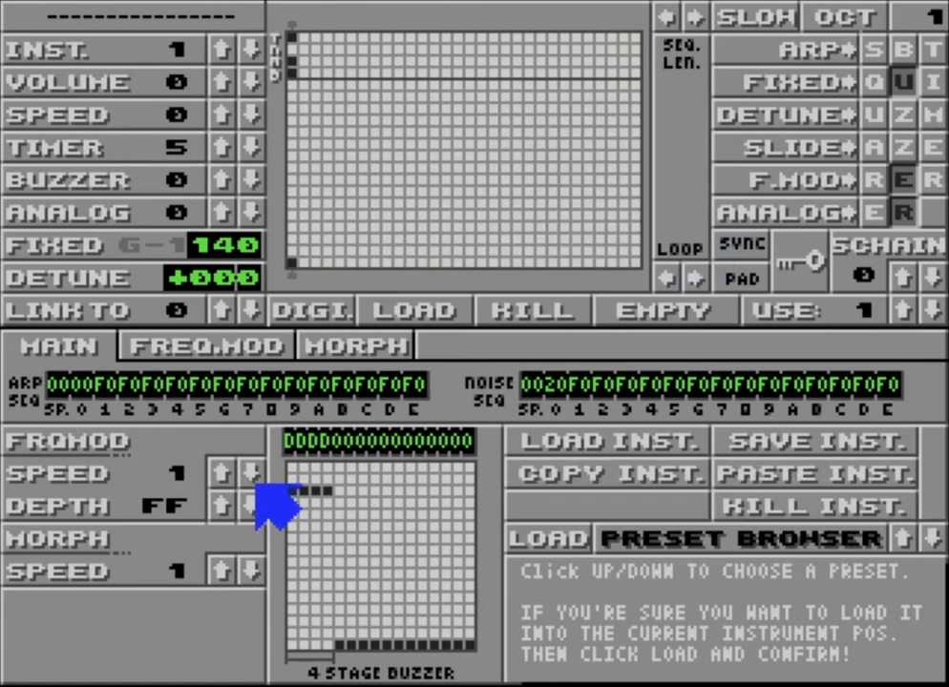
Set the first four buzzer steps to E and lower the first point of the frequency modulation's pitch envelope.
drag(290, 481, 318, 478)
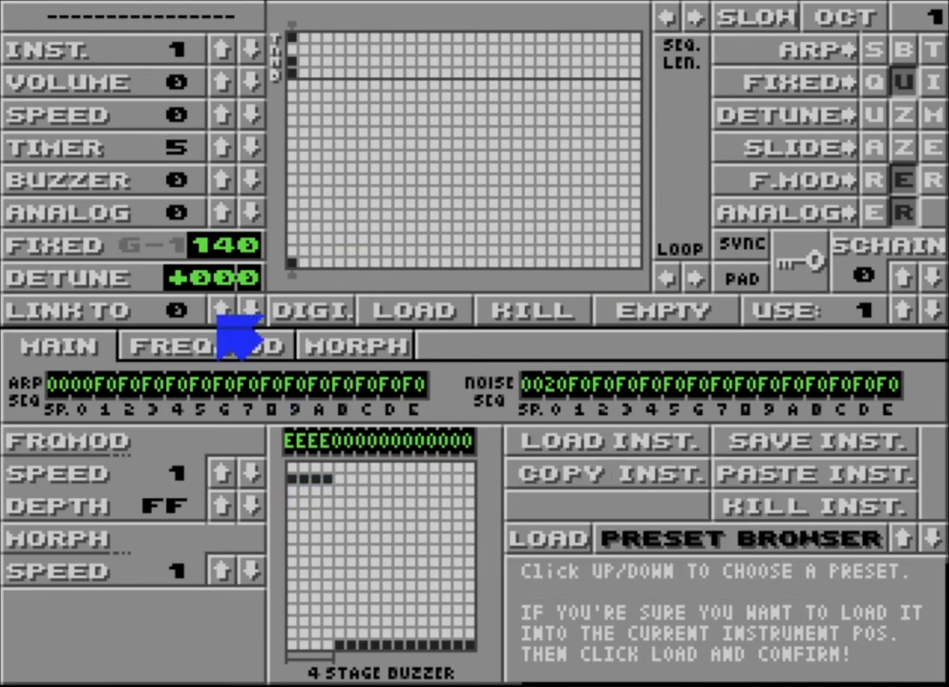
click(246, 346)
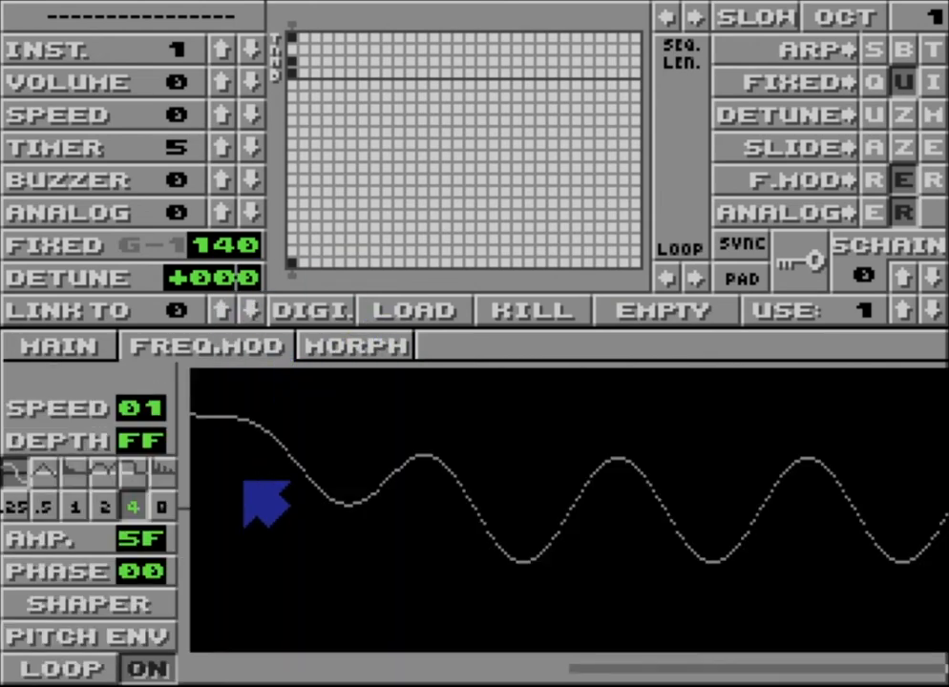
click(134, 632)
drag(196, 413, 226, 600)
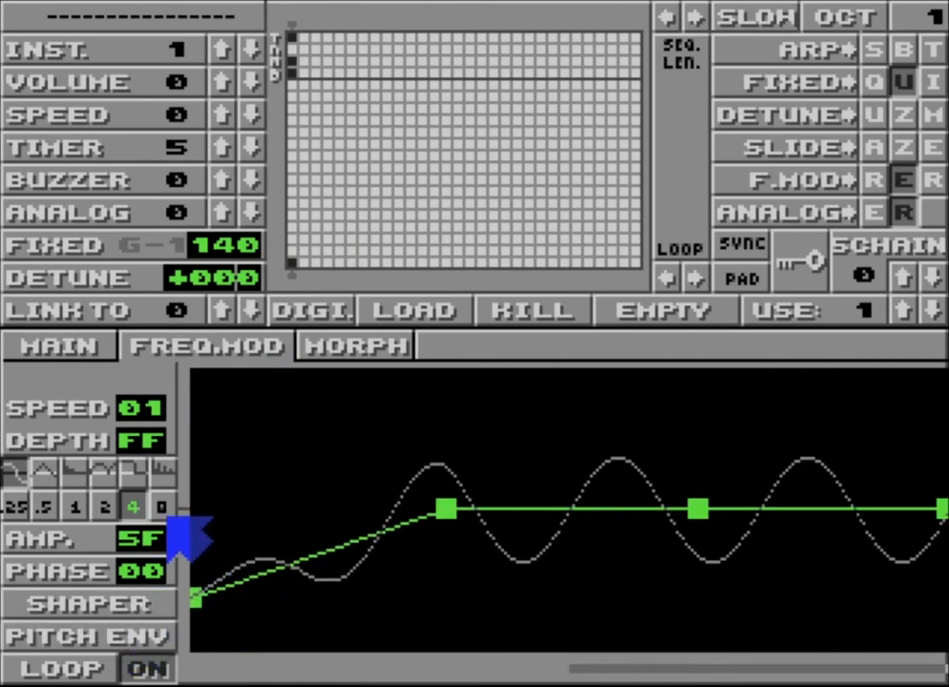
Give the frequency modulation a square waveform with rate 8, try different speeds, and set speed 02.
click(148, 473)
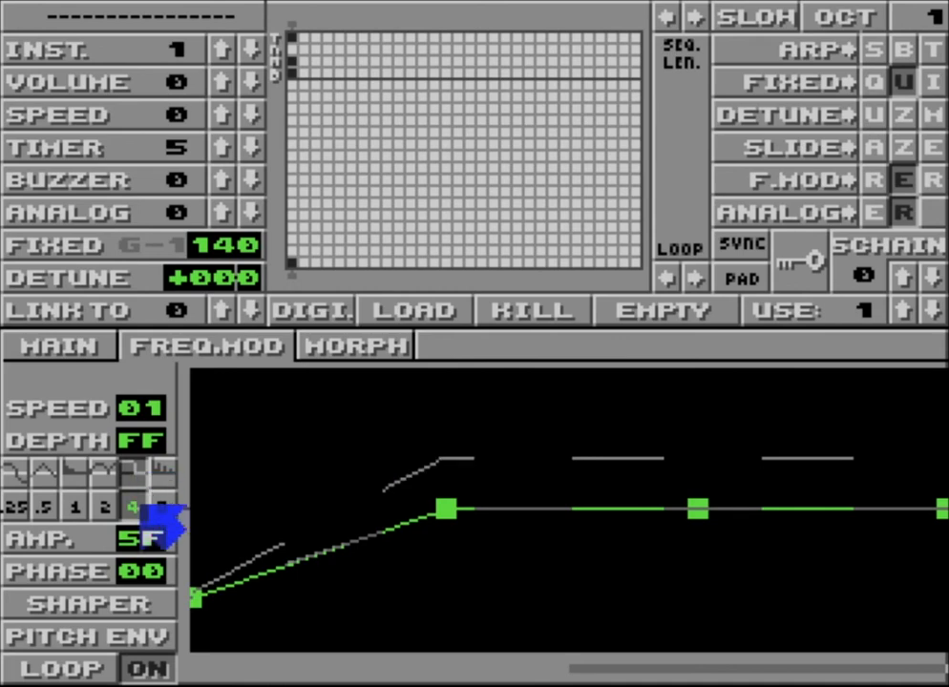
click(160, 507)
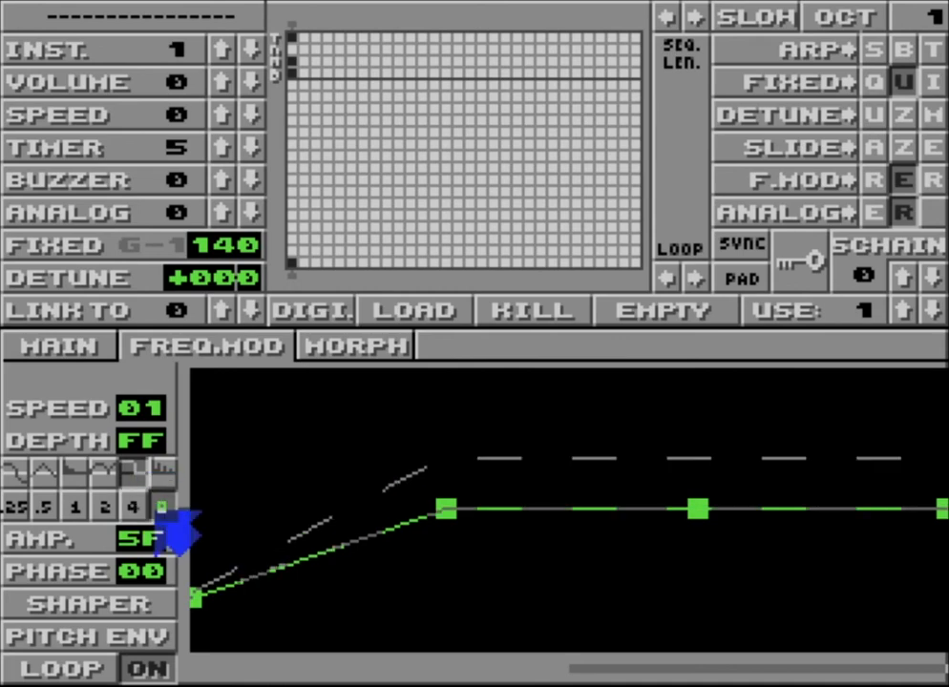
click(154, 411)
text(5)
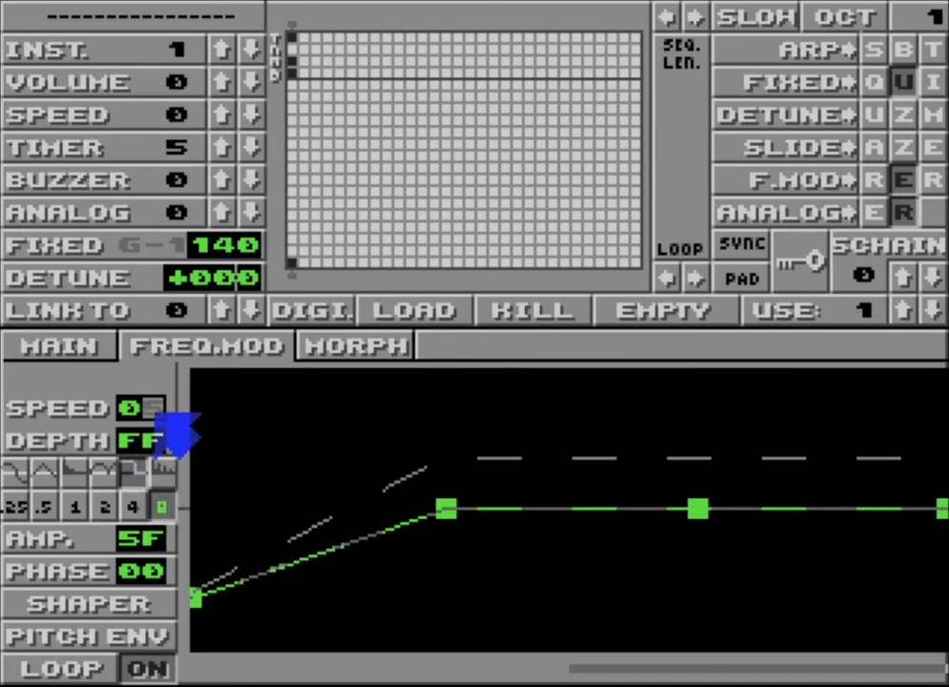
text(bac)
click(156, 414)
click(156, 414)
click(156, 415)
click(156, 414)
click(155, 414)
click(156, 414)
key(Up)
key(Up)
key(Up)
key(Up)
key(Up)
key(Up)
Check the modulation's shaper curve, return to the pitch envelope, try different amplitudes, and set amplitude 50.
click(143, 603)
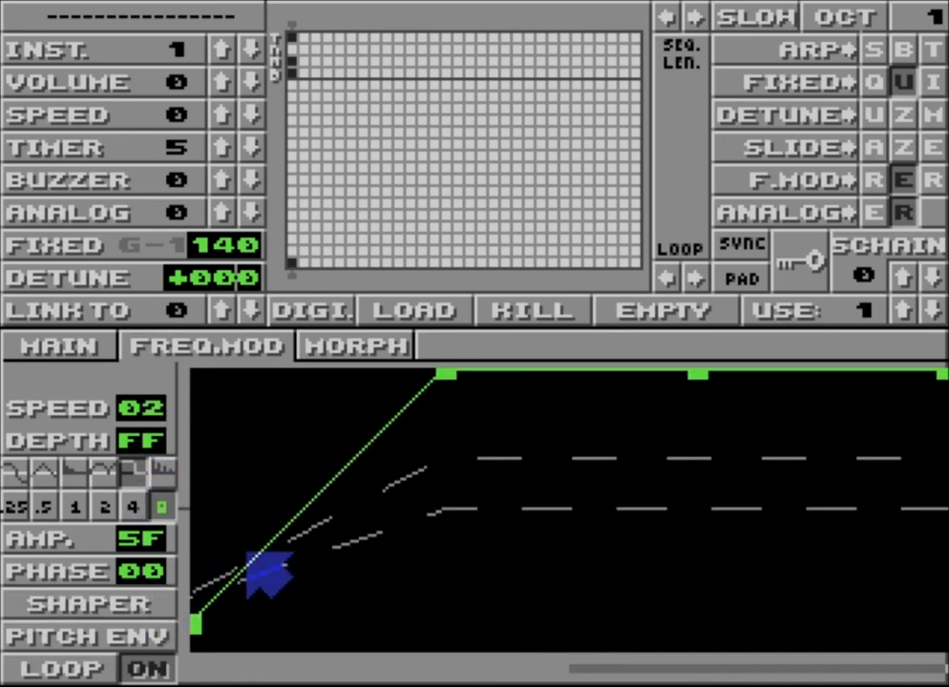
click(153, 630)
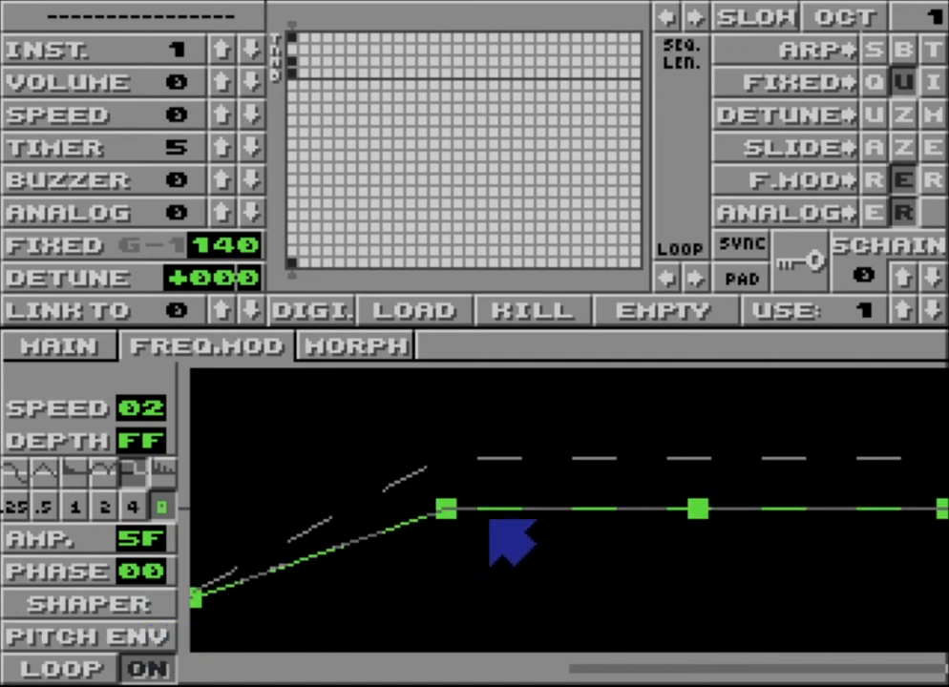
click(135, 535)
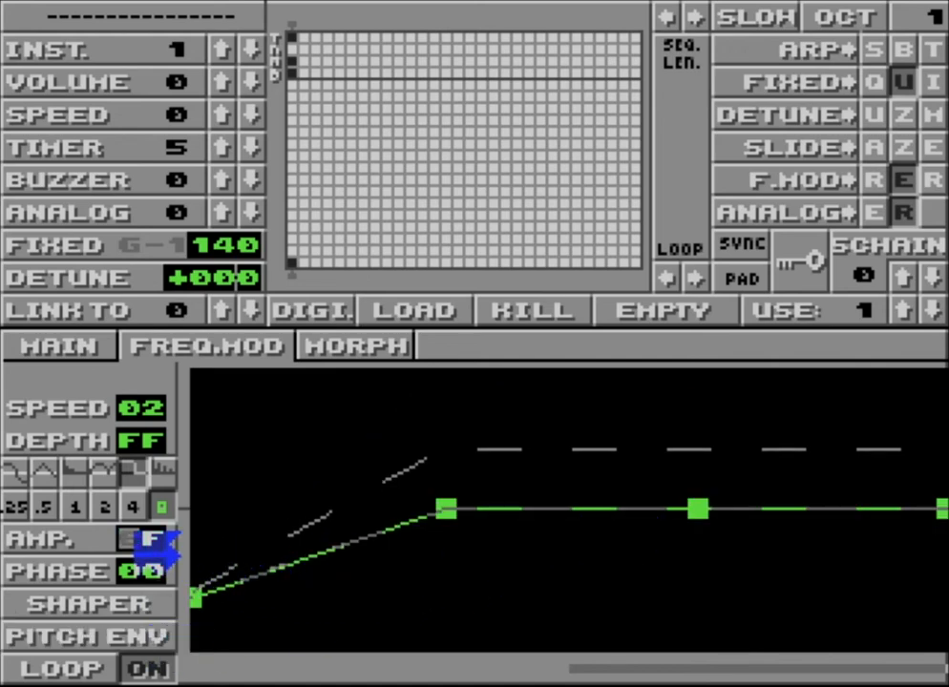
click(134, 534)
click(134, 534)
click(135, 534)
click(134, 534)
click(134, 534)
right_click(135, 535)
right_click(135, 534)
right_click(134, 535)
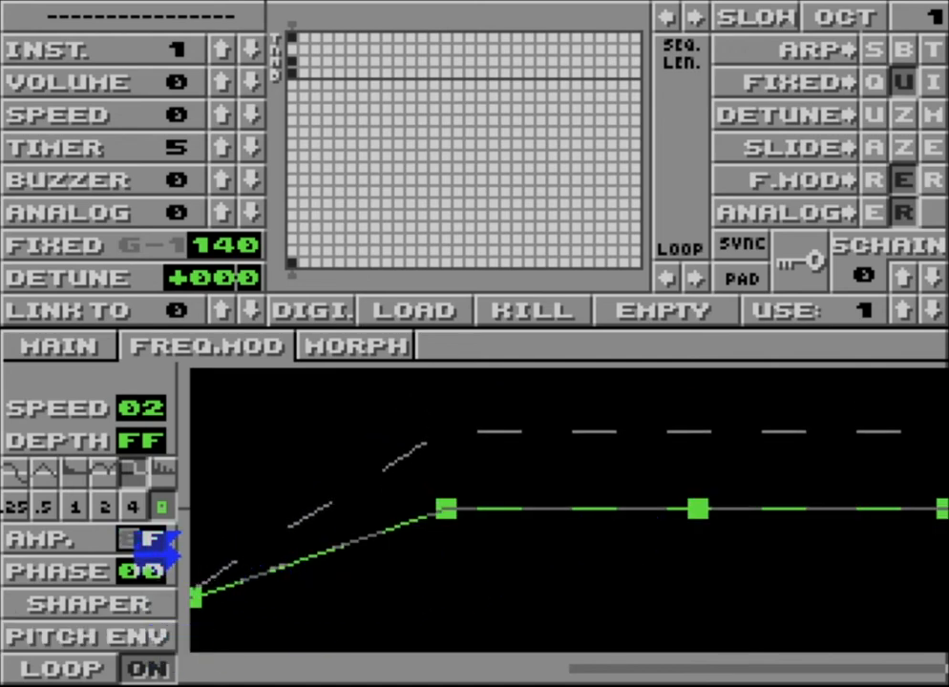
right_click(135, 534)
click(134, 535)
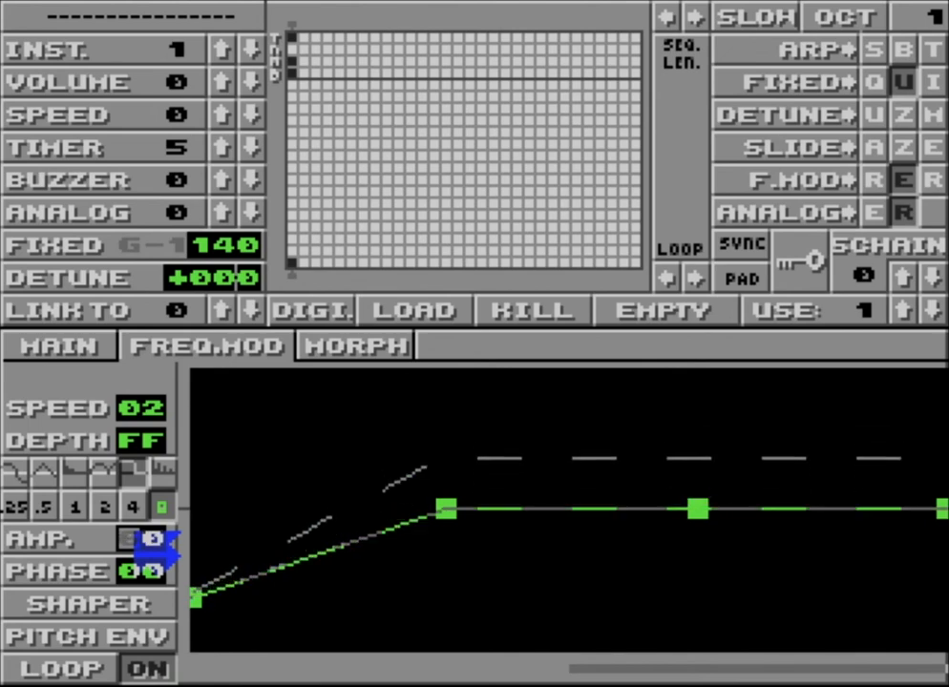
right_click(135, 534)
right_click(135, 535)
right_click(135, 535)
right_click(135, 535)
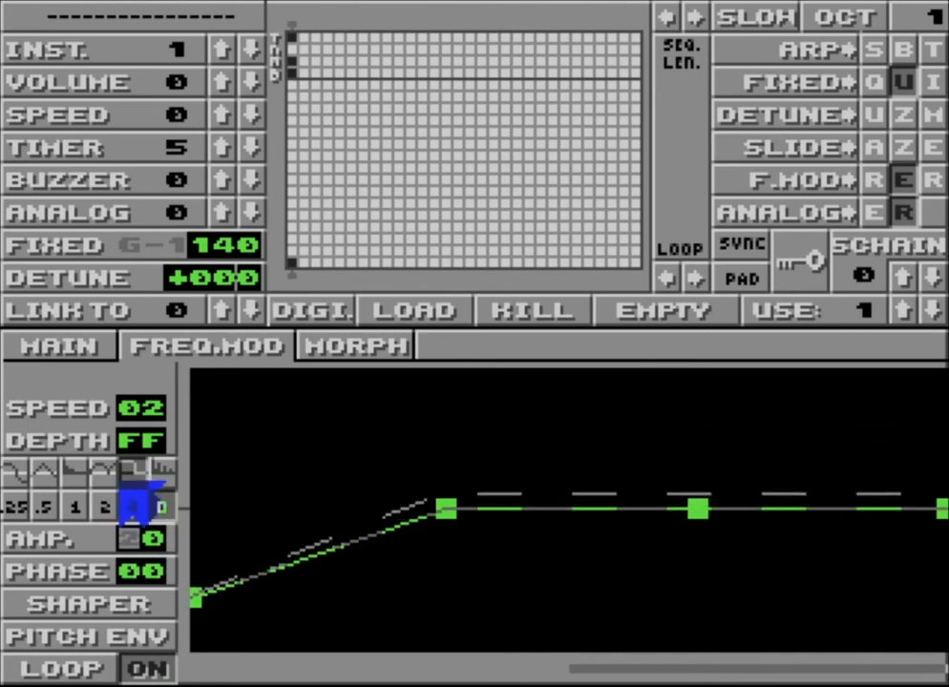
drag(141, 502, 149, 468)
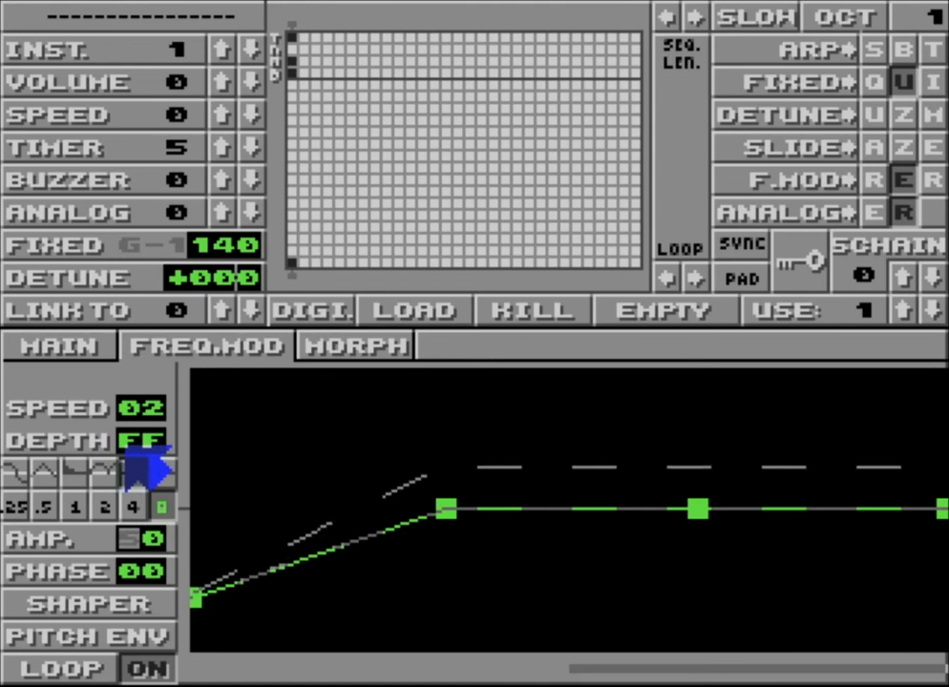
Move the pitch envelope's second point later and lower, and raise the third point.
drag(449, 509, 608, 609)
drag(696, 508, 707, 429)
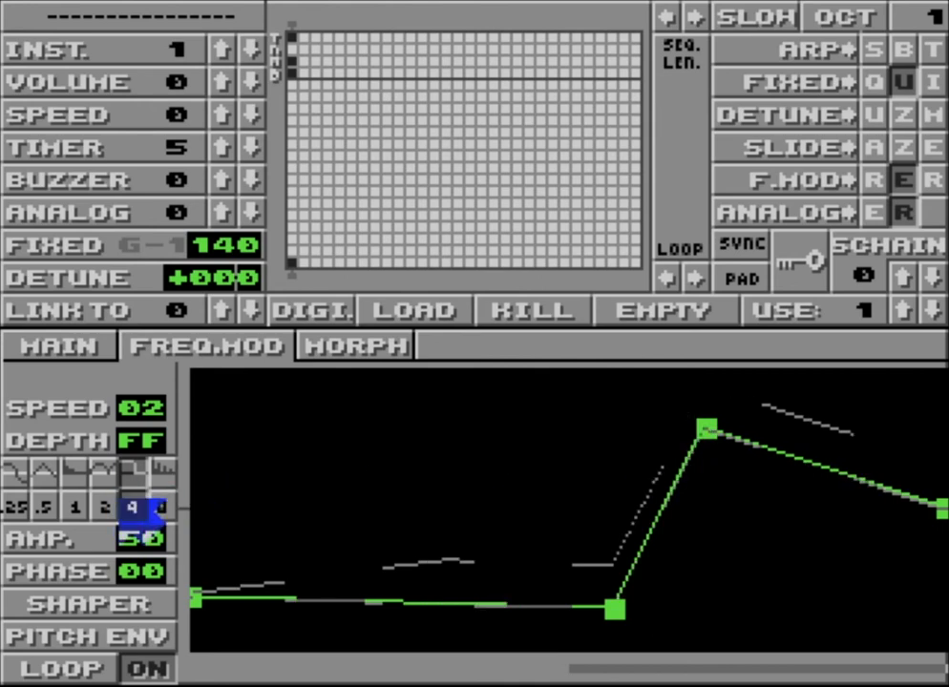
Switch the frequency modulation to the rectified-sine waveform with rate 2 and set its amplitude to B0.
click(107, 506)
click(107, 471)
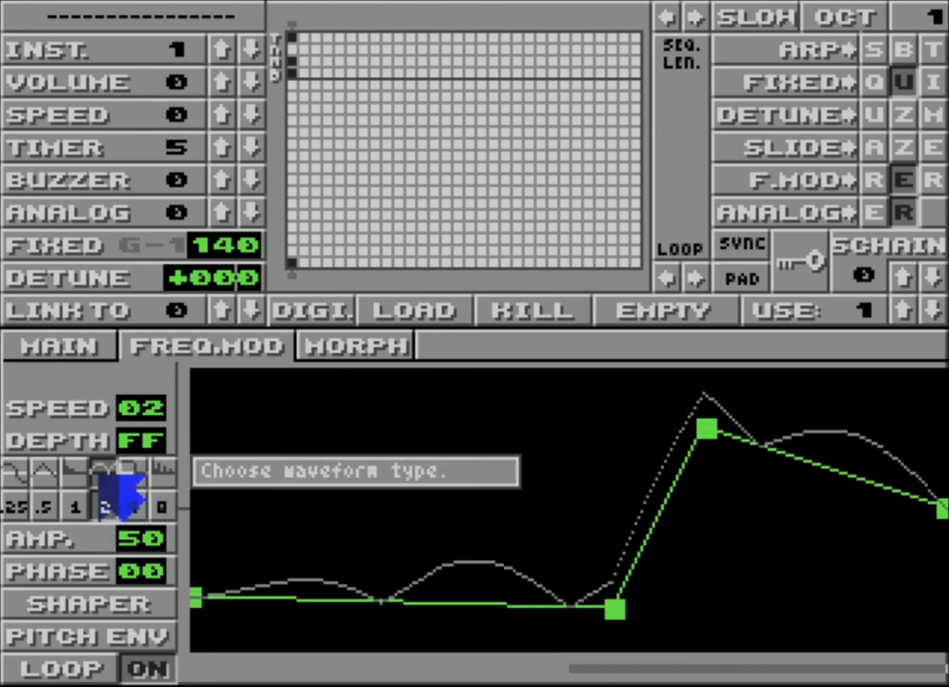
right_click(130, 541)
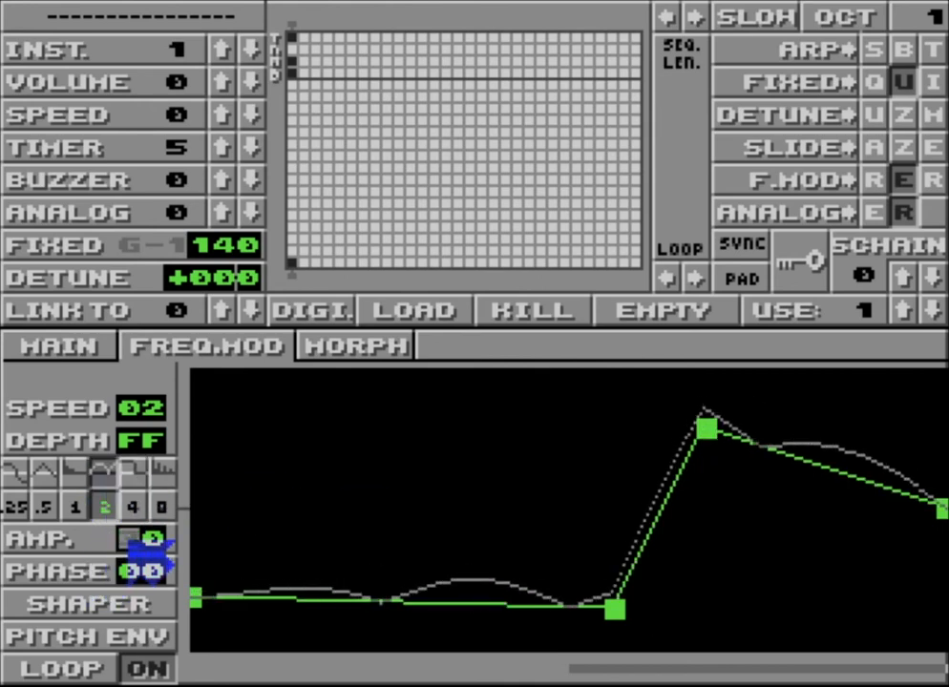
click(130, 542)
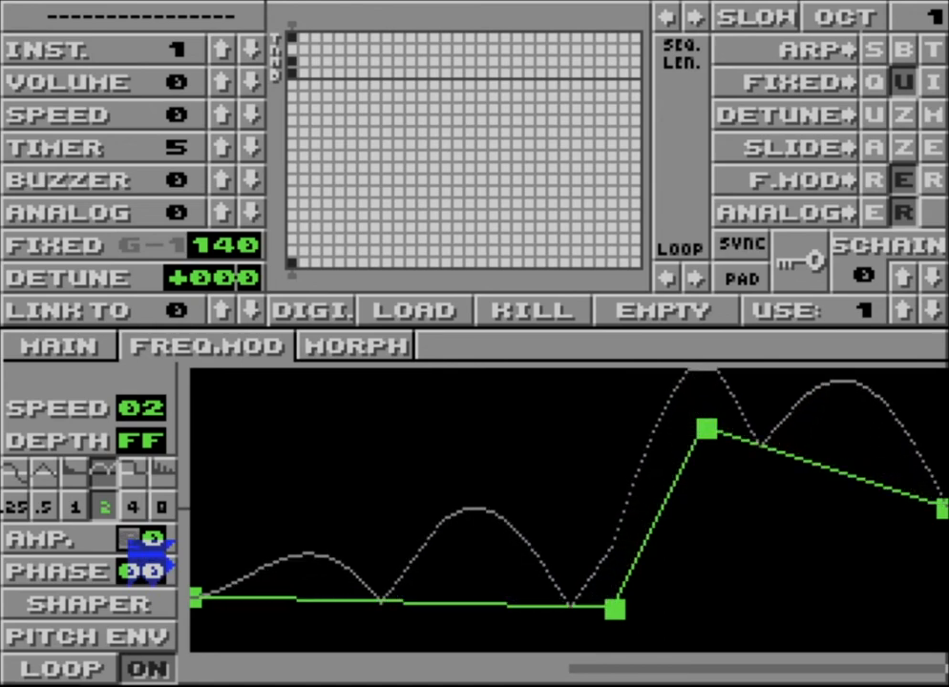
Try different levels for the 4-stage buzzer sequence and set its first four steps to 9.
click(86, 350)
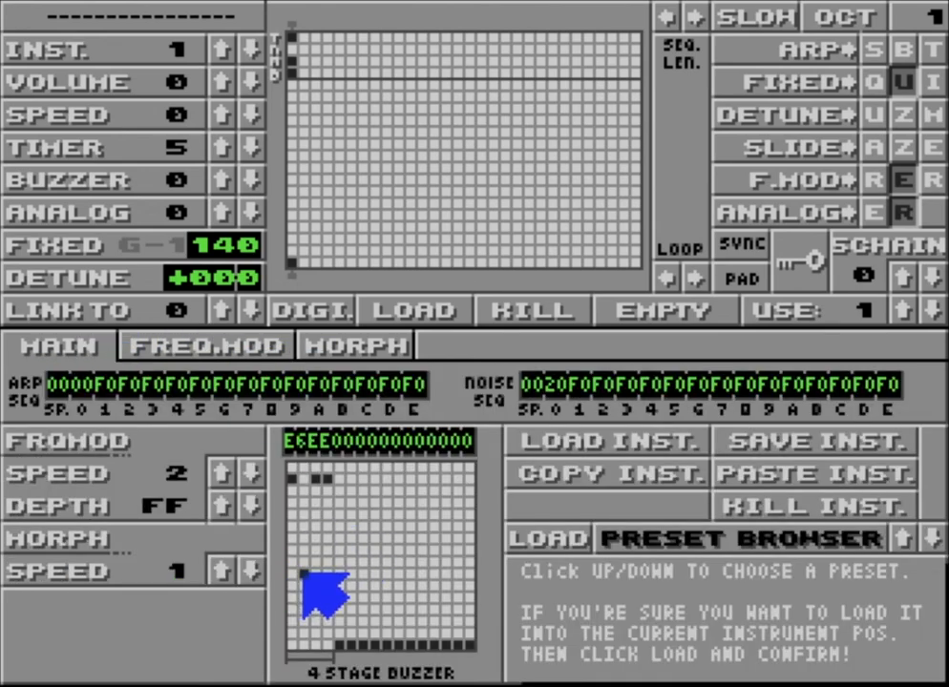
mouse_move(302, 573)
mouse_down()
mouse_move(318, 541)
mouse_move(288, 540)
mouse_up()
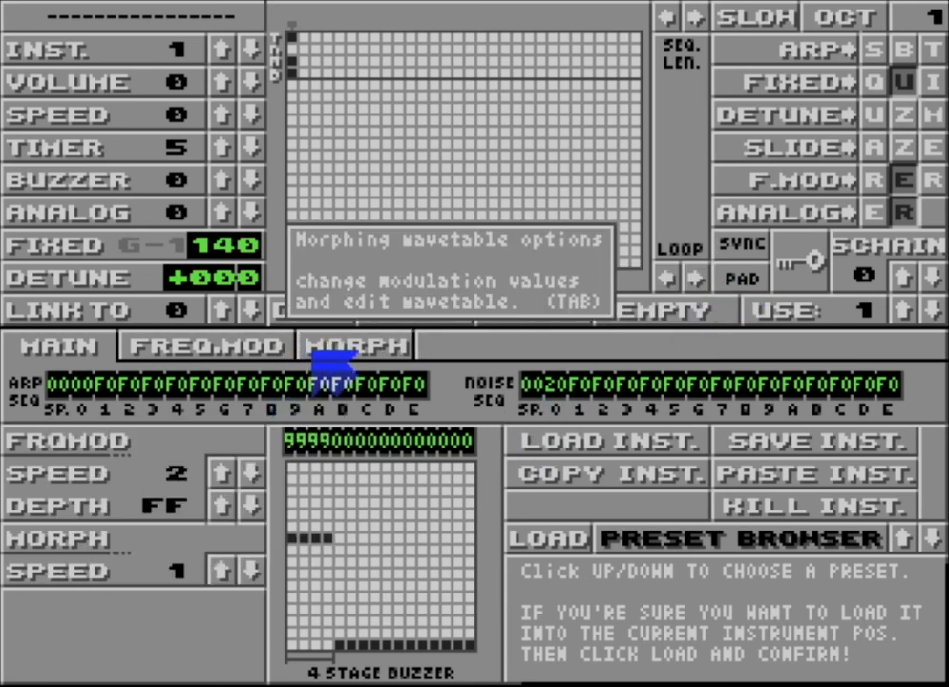
Adjust the first digit of the frequency modulation depth.
click(231, 348)
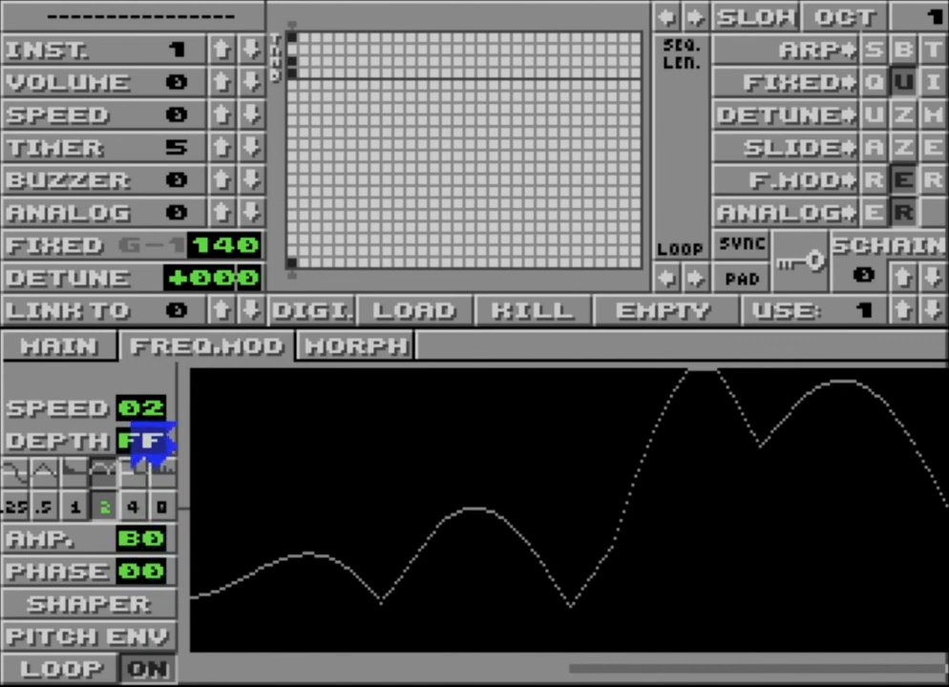
click(134, 438)
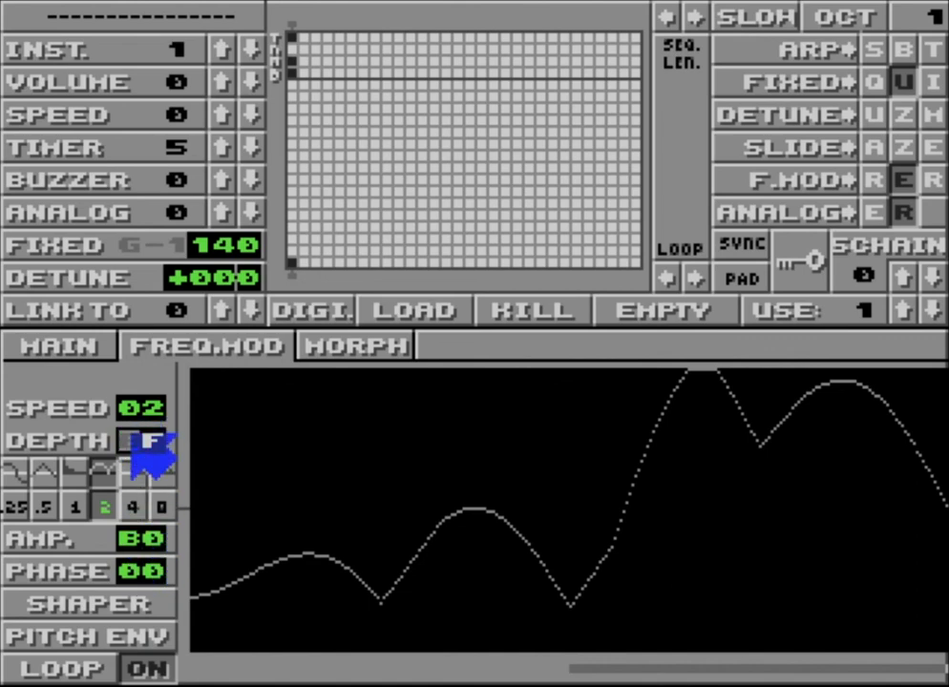